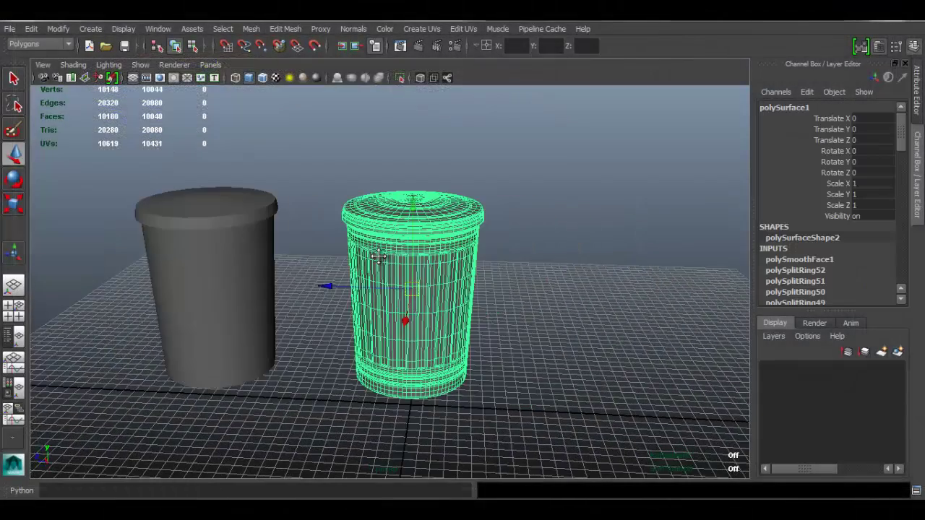
Rename the plain low-poly trash can as S_propTrashcanLow.
alt+middle_drag(310, 246, 384, 255)
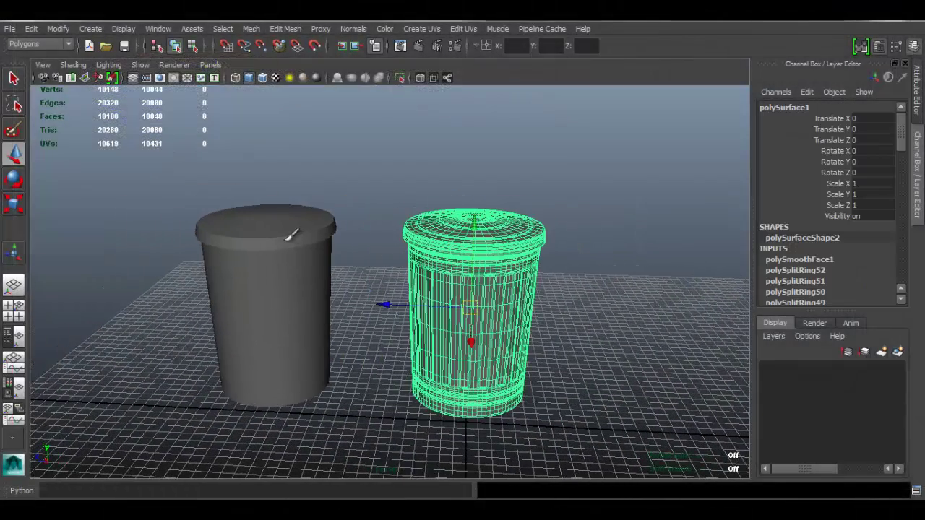
click(257, 266)
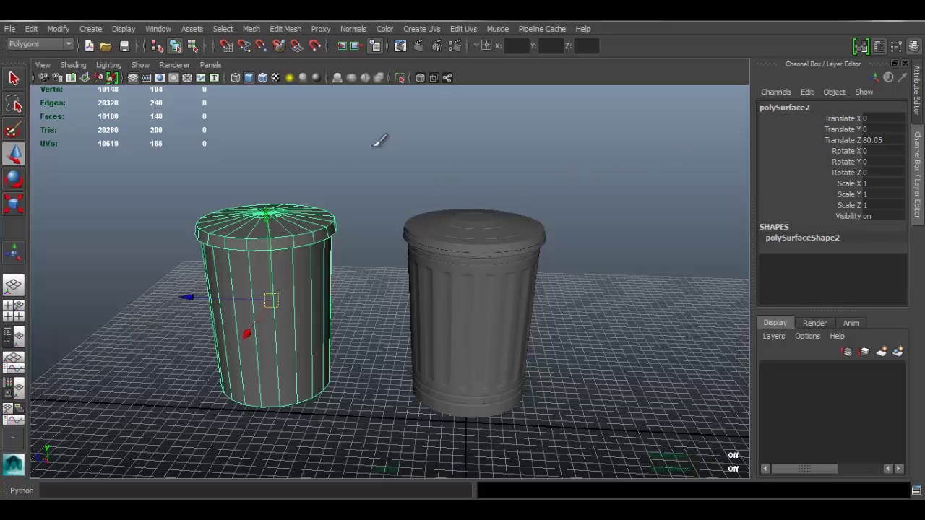
alt+drag(347, 230, 384, 238)
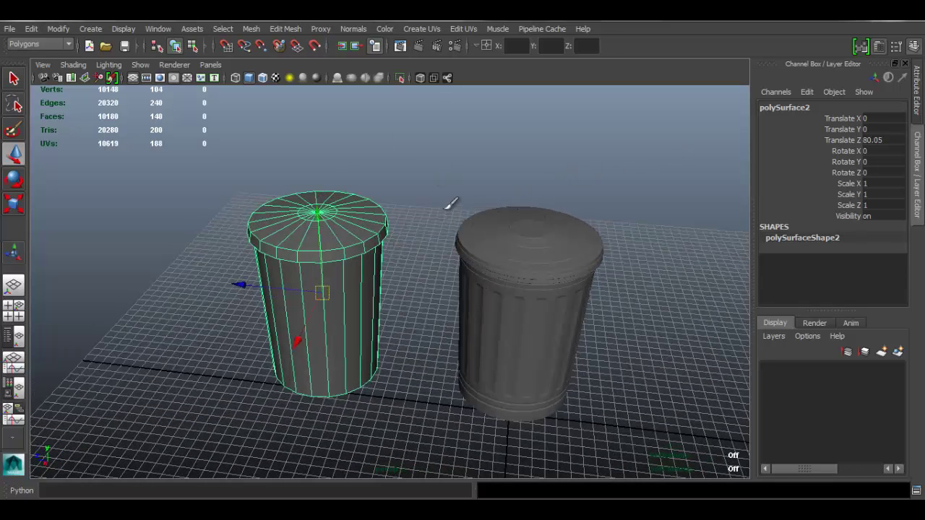
double_click(801, 109)
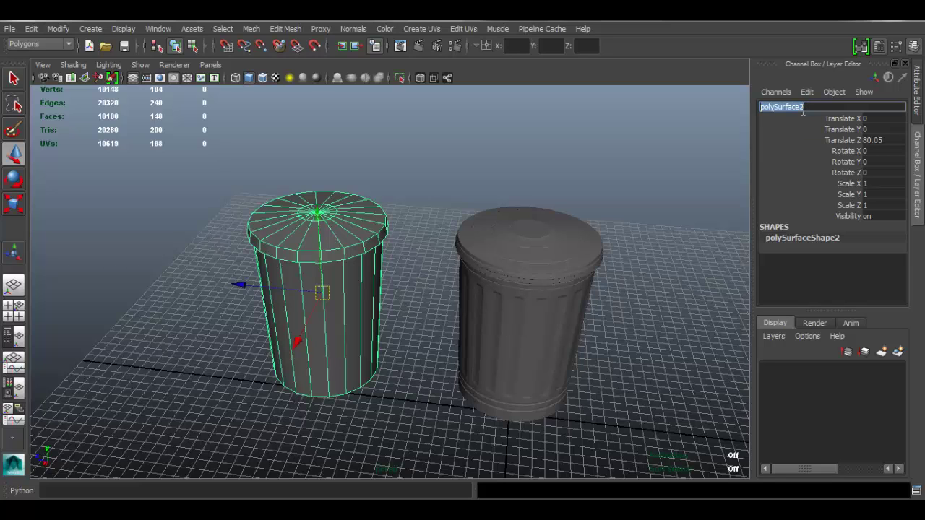
text(S_propTrashCanLow)
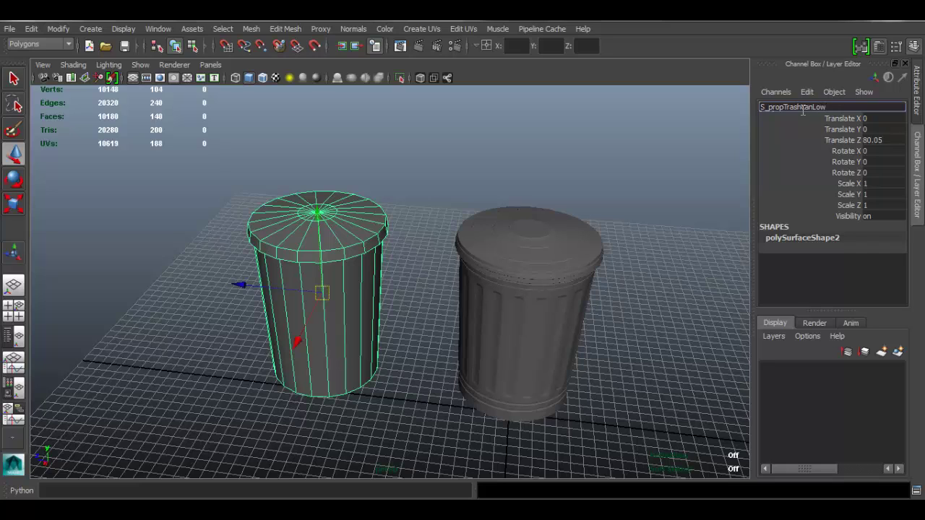
key(Return)
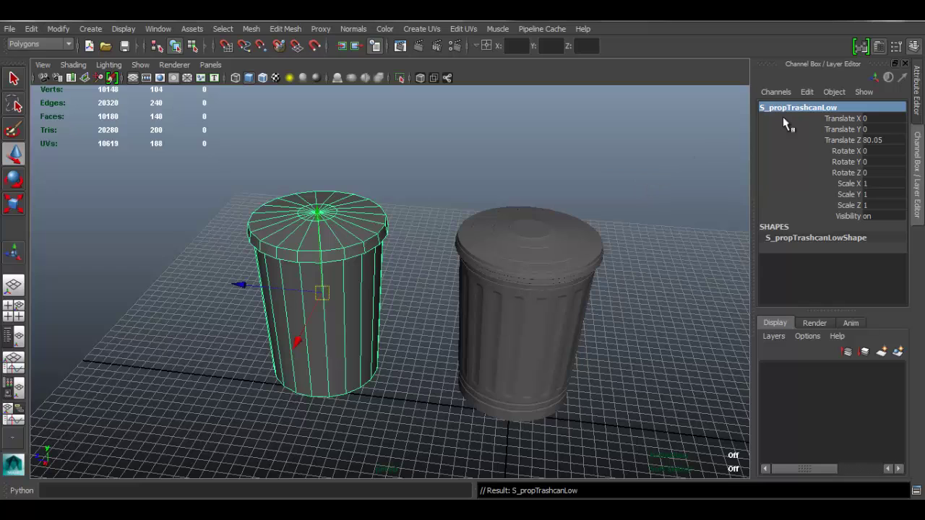
Reuse the low-poly can's name for the ribbed trash can, changing the suffix to make it S_propTrashcanHigh.
double_click(798, 107)
key(ctrl+c)
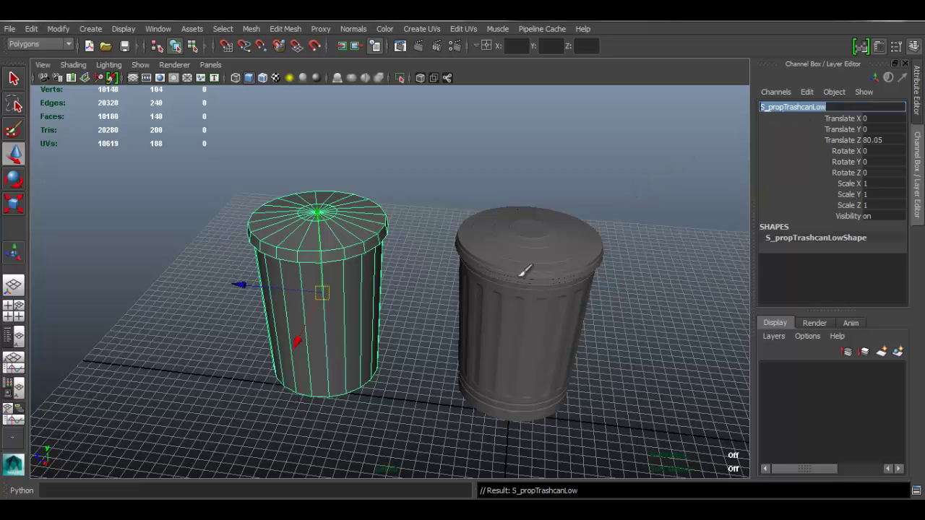
click(532, 258)
double_click(783, 107)
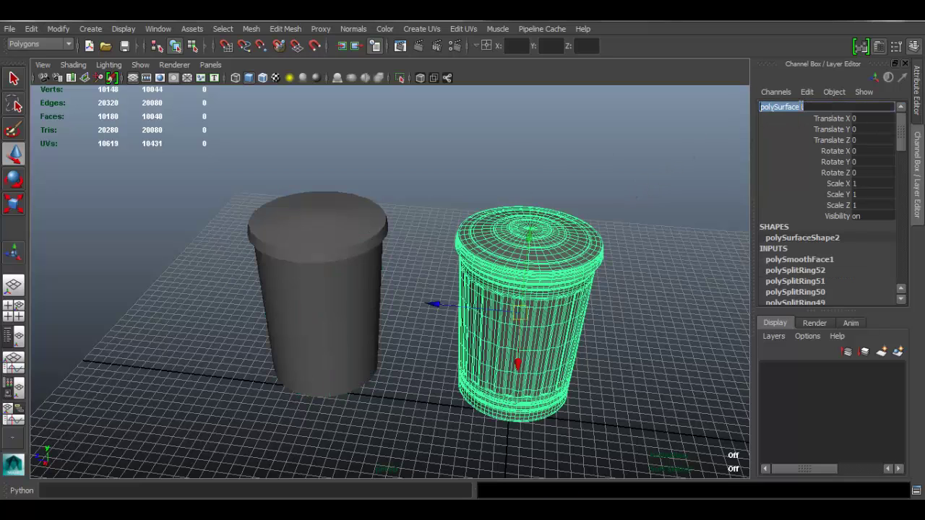
key(ctrl+v)
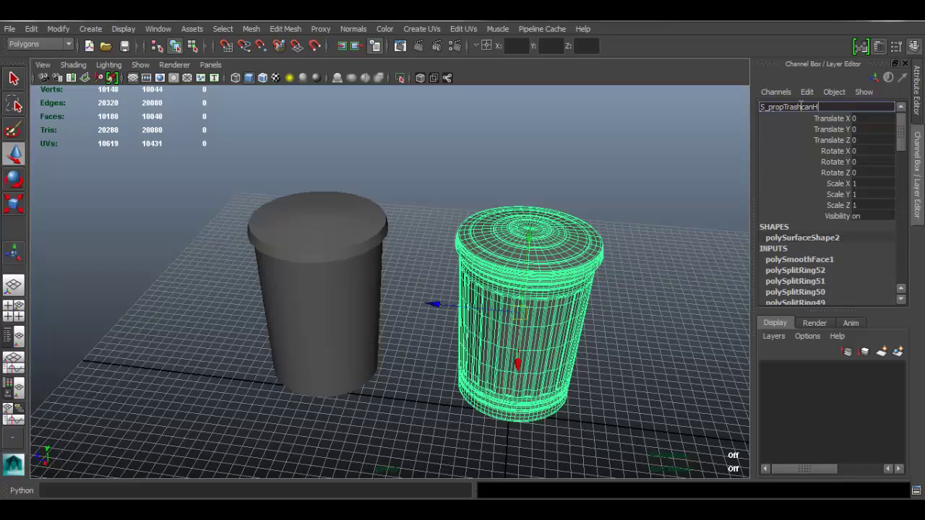
key(Return)
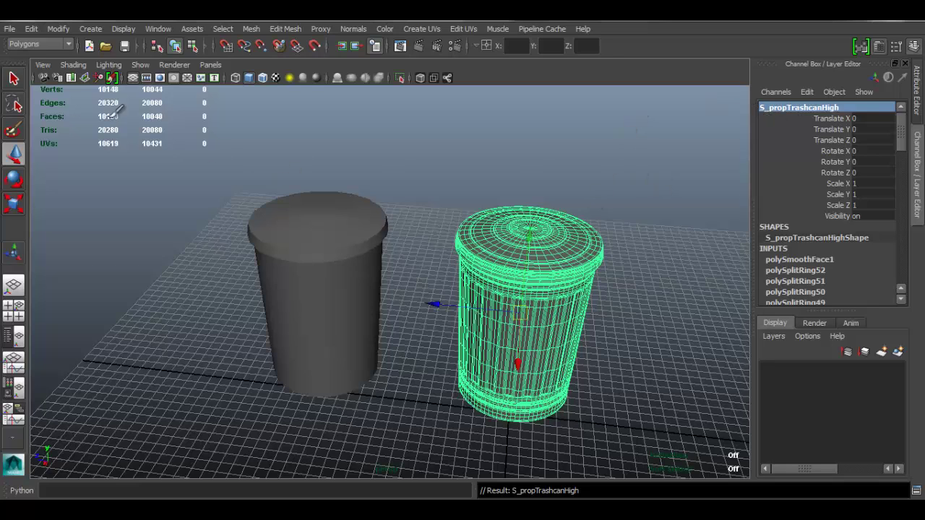
Delete the construction history of all objects in the scene and reselect the ribbed can.
drag(902, 144, 901, 109)
click(32, 29)
mouse_move(121, 180)
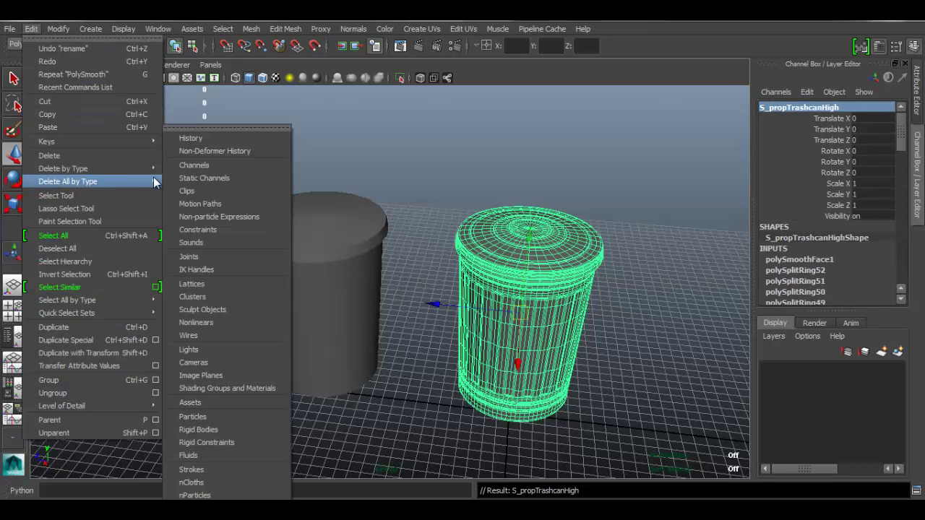
click(189, 138)
click(609, 181)
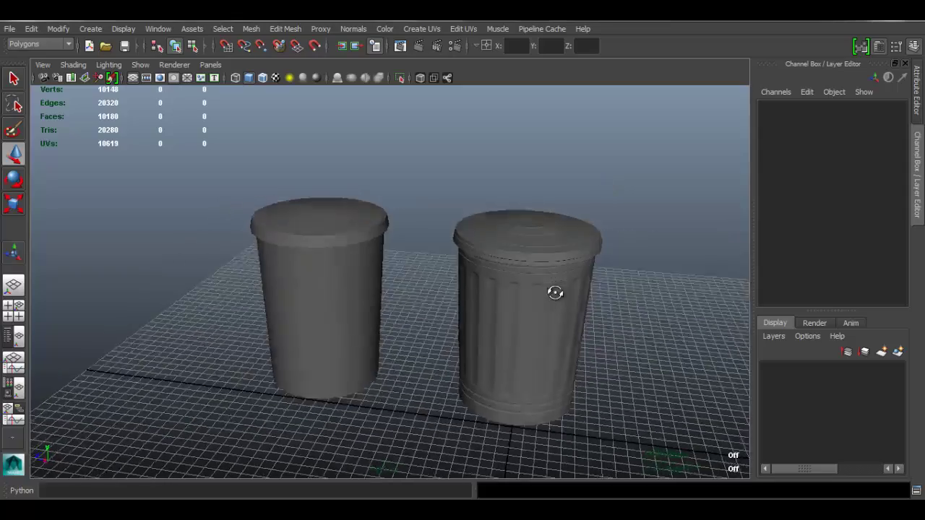
click(549, 281)
alt+drag(467, 196, 388, 236)
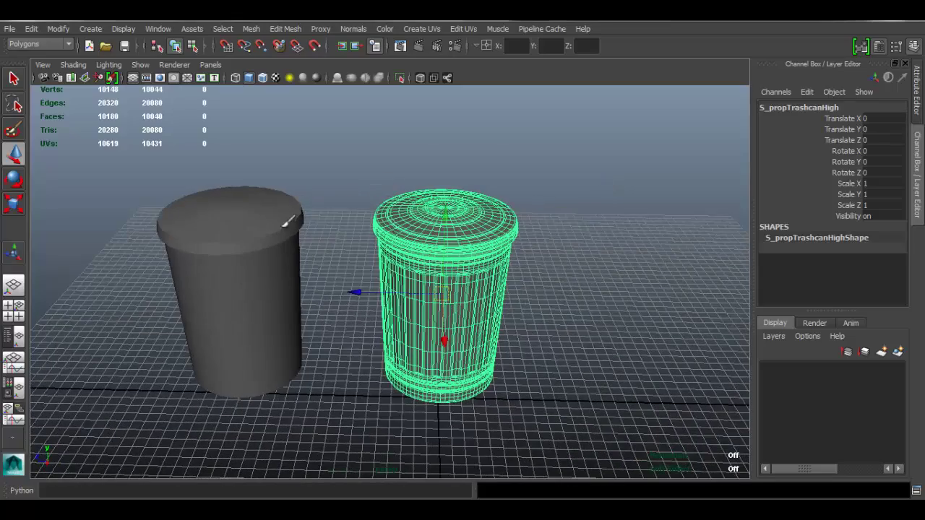
alt+drag(532, 244, 462, 220)
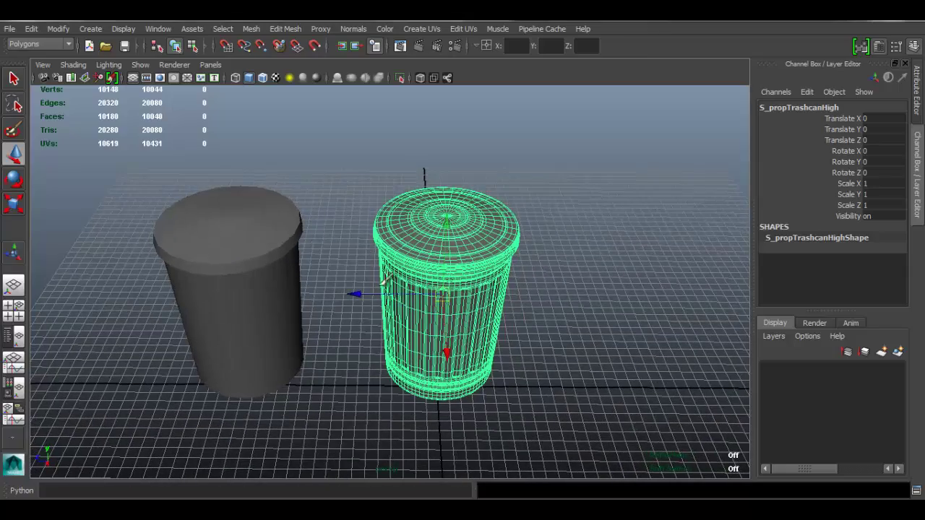
alt+drag(603, 248, 426, 228)
click(599, 258)
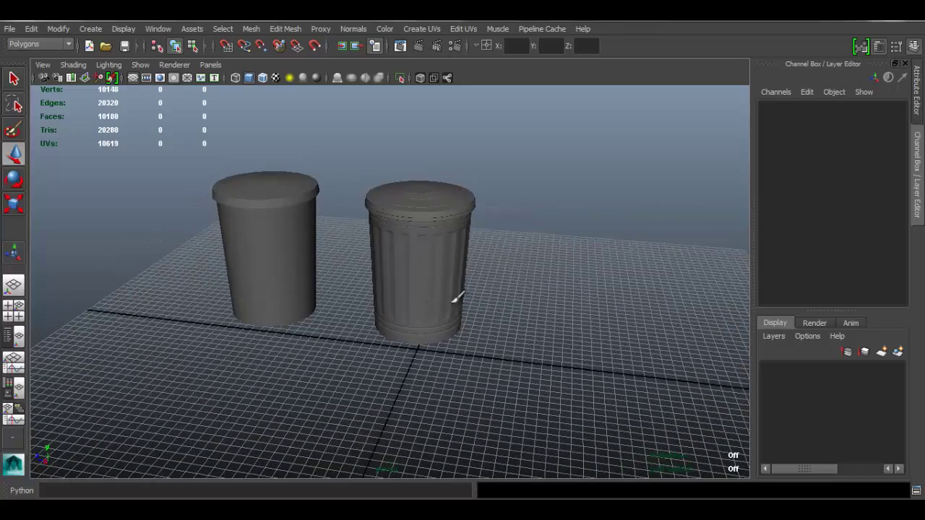
alt+drag(427, 223, 401, 215)
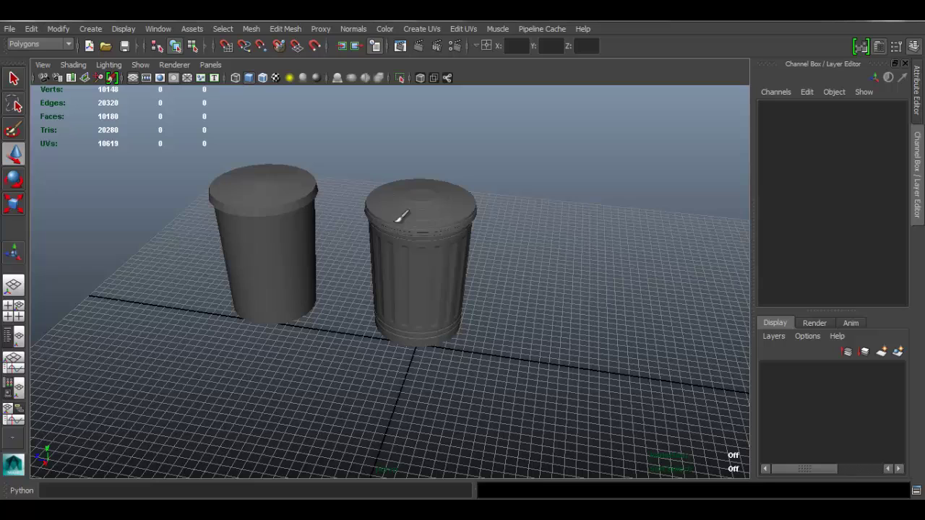
Move the low-poly can to the world origin at X 0, Y 0, Z 0 using absolute transform values.
click(279, 212)
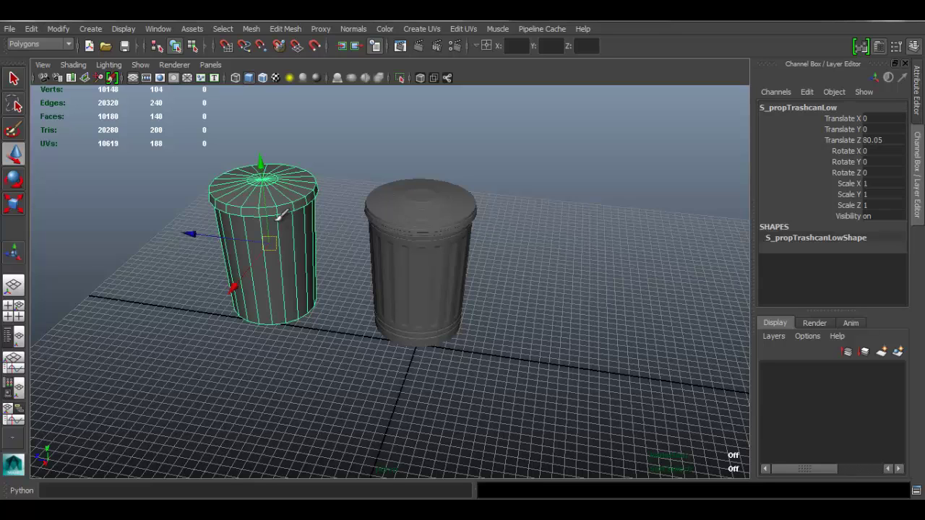
click(471, 47)
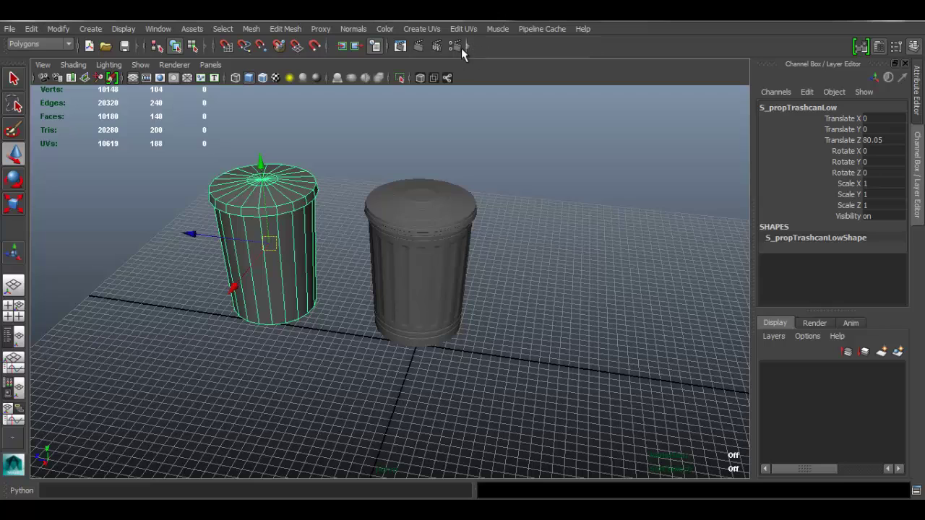
click(469, 46)
click(525, 45)
click(545, 44)
click(593, 44)
click(519, 46)
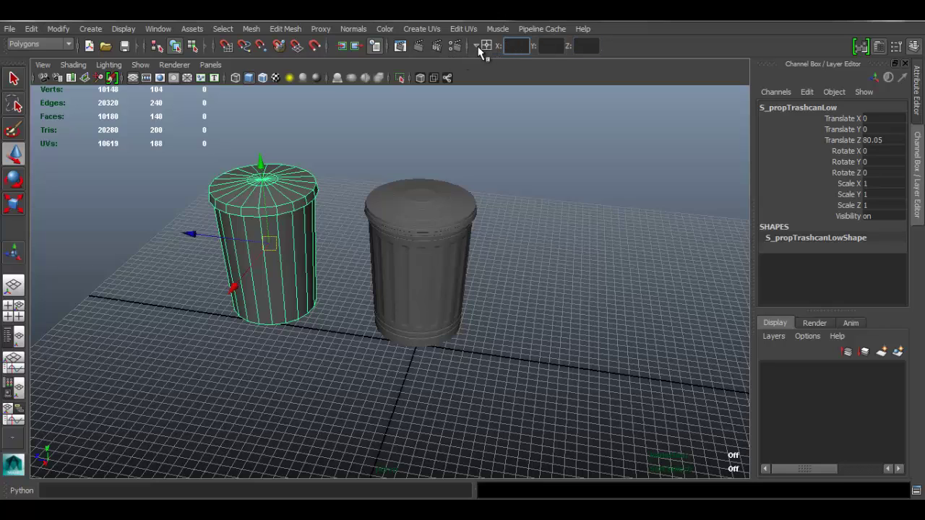
click(486, 45)
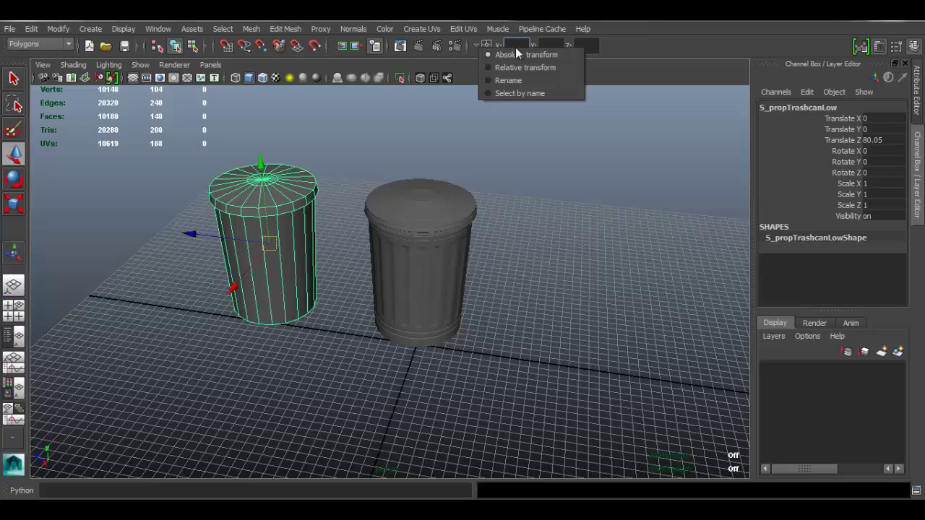
click(622, 51)
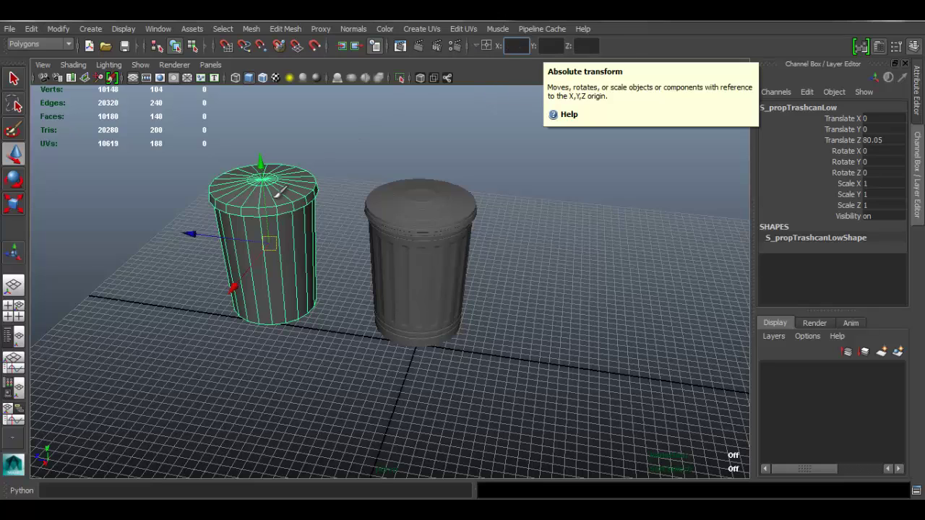
text(0)
key(Tab)
text(0)
key(Tab)
key(Return)
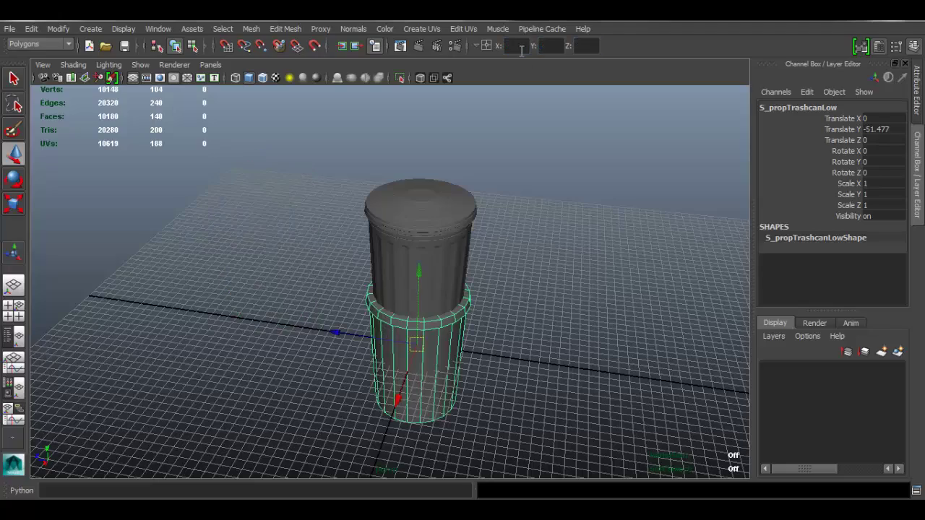
Freeze the transformations of the low-poly can at its new position.
alt+drag(481, 300, 462, 279)
alt+middle_drag(463, 278, 429, 236)
alt+right_drag(434, 289, 504, 325)
alt+drag(409, 282, 412, 306)
alt+right_drag(413, 306, 422, 305)
alt+middle_drag(457, 274, 467, 295)
alt+right_drag(437, 294, 392, 280)
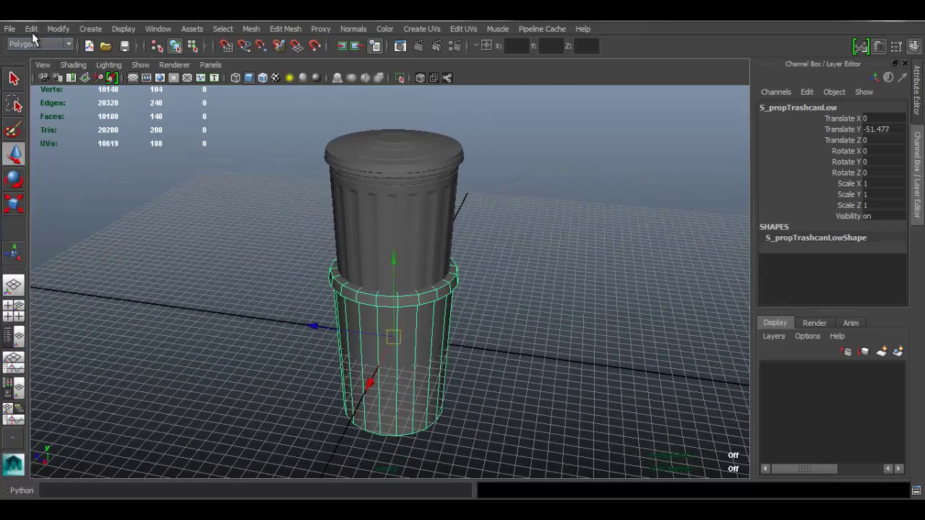
click(57, 28)
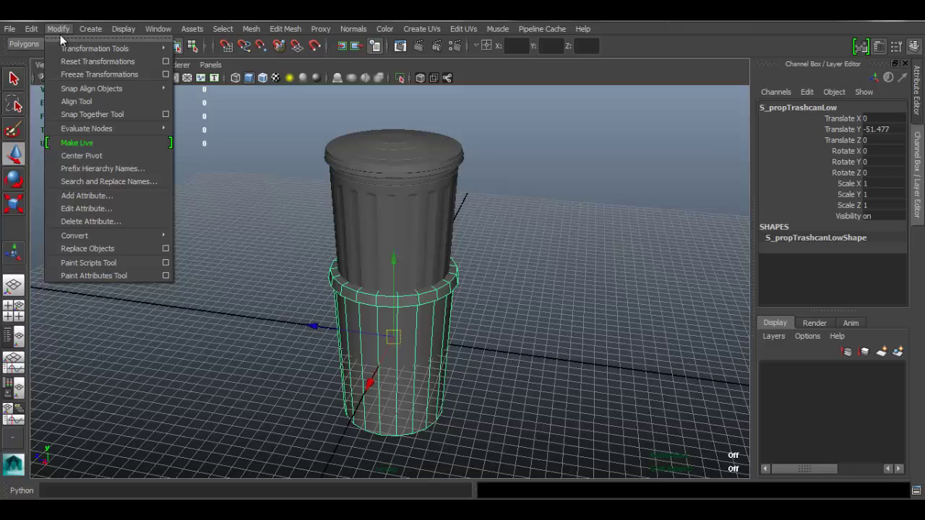
click(85, 75)
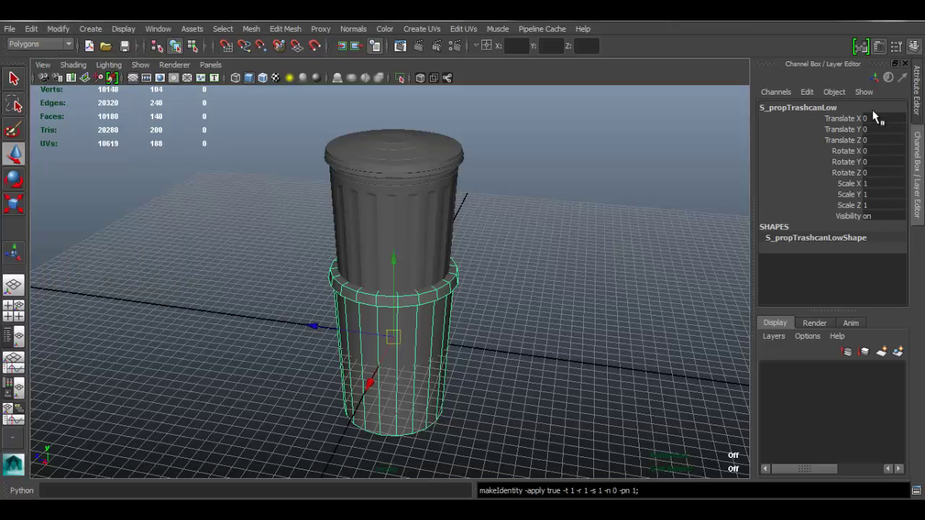
Move the high-poly ribbed can to the world origin at absolute X 0, Y 0, Z 0.
click(359, 192)
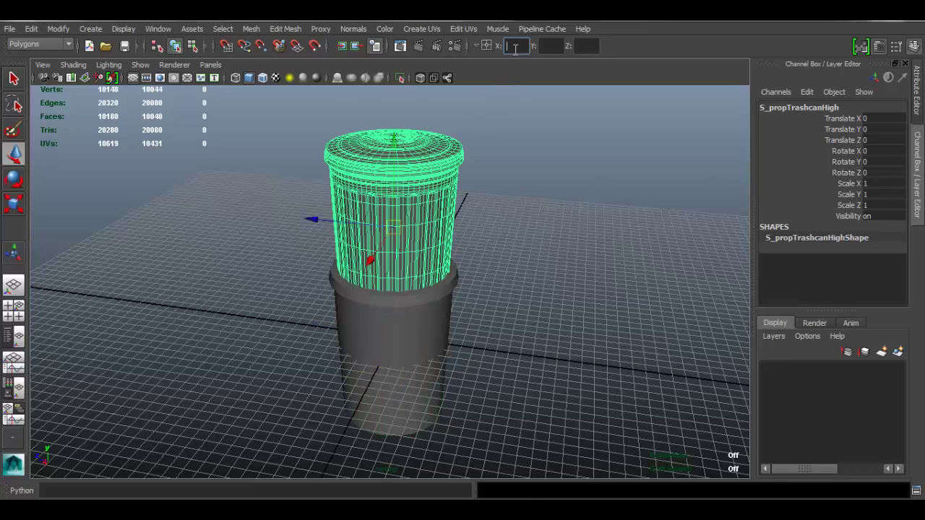
text(0)
key(Tab)
text(0)
key(Tab)
text(0)
key(Return)
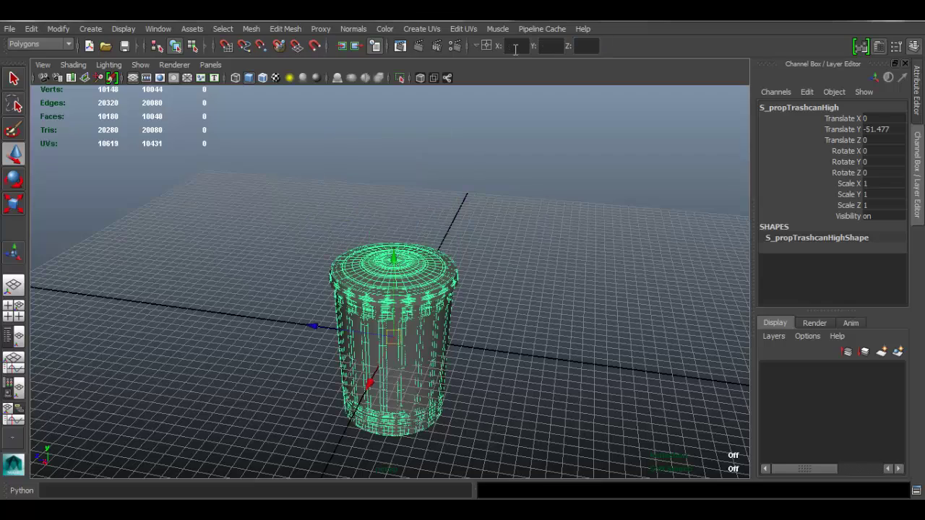
Freeze the transformations of the high-poly can overlapping the low-poly one.
alt+middle_drag(458, 300, 440, 273)
alt+right_drag(440, 273, 525, 318)
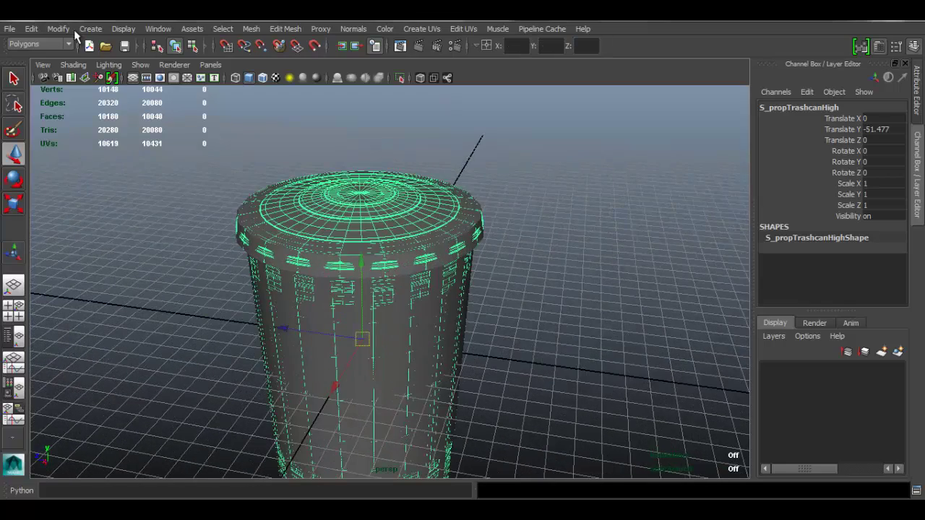
click(70, 32)
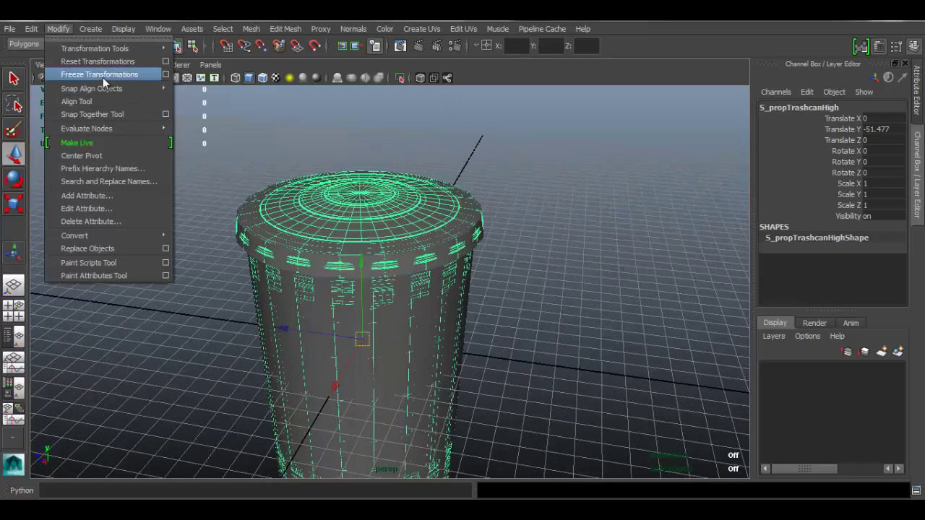
click(102, 77)
Examine from several angles how the high-poly can's lid, rim and body fit within the low-poly can.
alt+drag(504, 245, 488, 207)
alt+right_drag(500, 227, 613, 204)
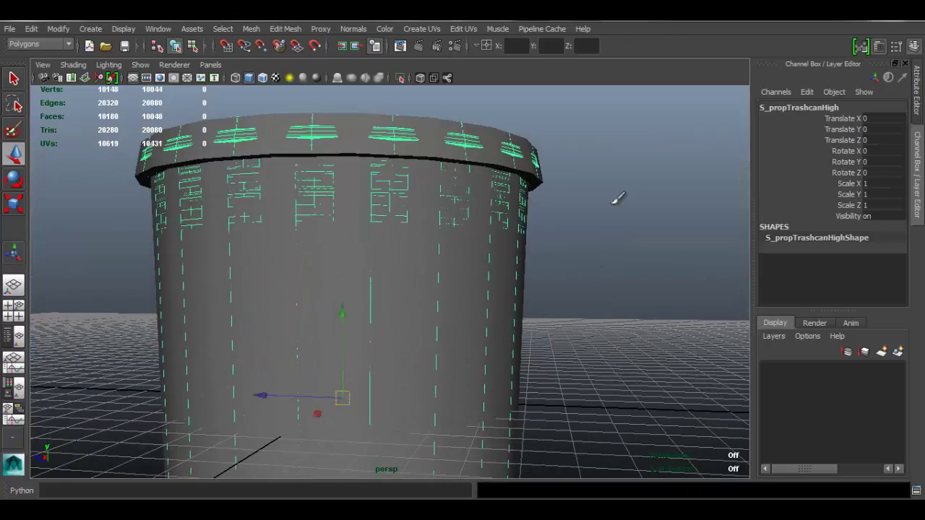
click(612, 205)
alt+middle_drag(455, 190, 459, 220)
alt+drag(463, 216, 470, 250)
scroll(473, 254, up, 5)
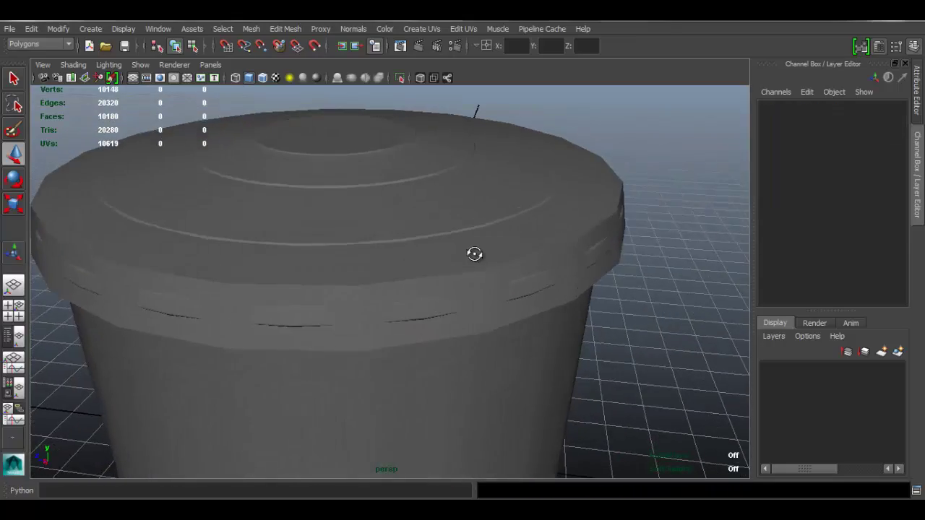
alt+right_drag(552, 263, 490, 174)
alt+middle_drag(490, 174, 494, 104)
alt+right_drag(499, 209, 454, 217)
alt+drag(454, 216, 432, 235)
alt+right_drag(432, 235, 463, 255)
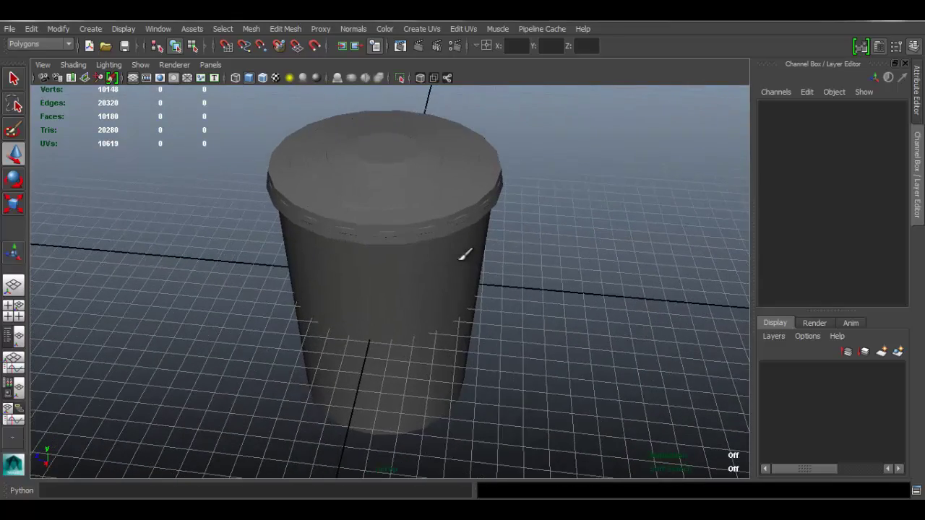
alt+middle_drag(469, 228, 456, 256)
alt+right_drag(455, 255, 576, 281)
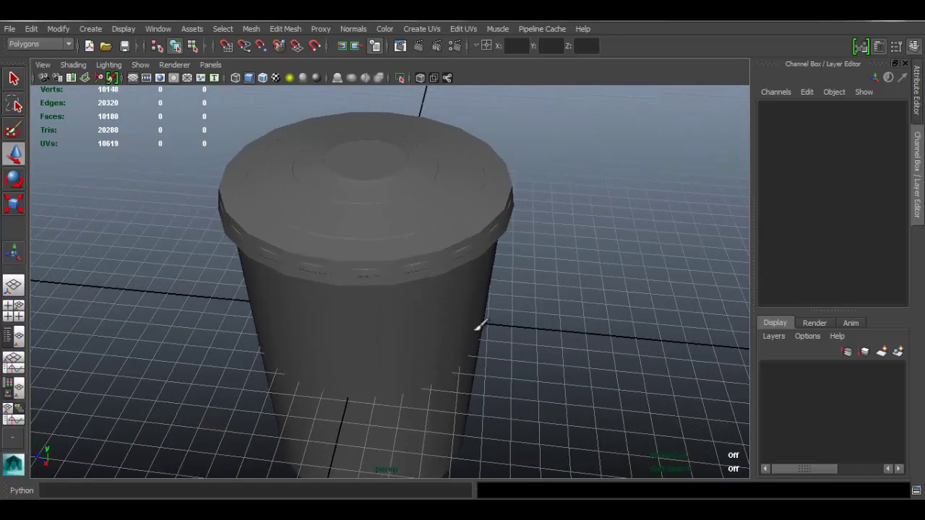
mouse_move(518, 258)
alt+mouse_down()
mouse_move(506, 216)
mouse_move(518, 273)
alt+mouse_up()
alt+drag(415, 217, 560, 169)
Save the scene, switch to the Rendering menu set and open Transfer Maps.
key(ctrl+s)
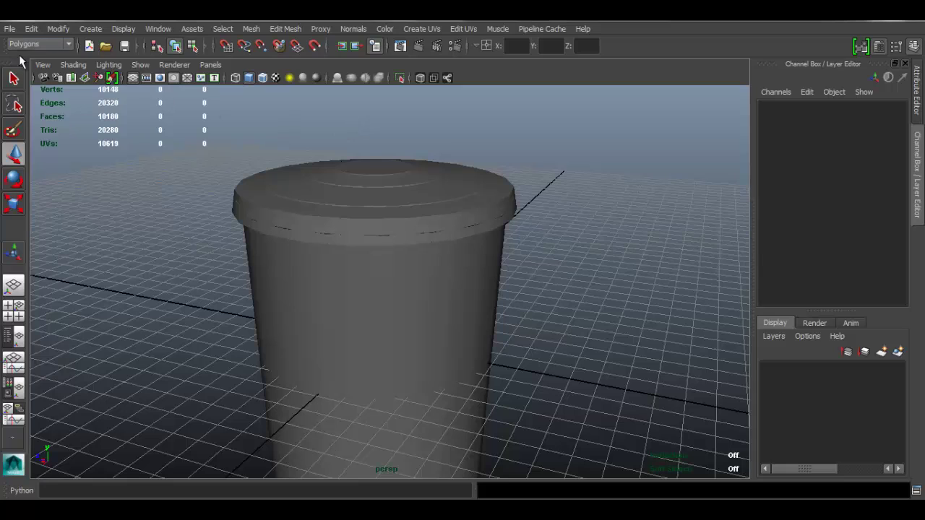
click(63, 43)
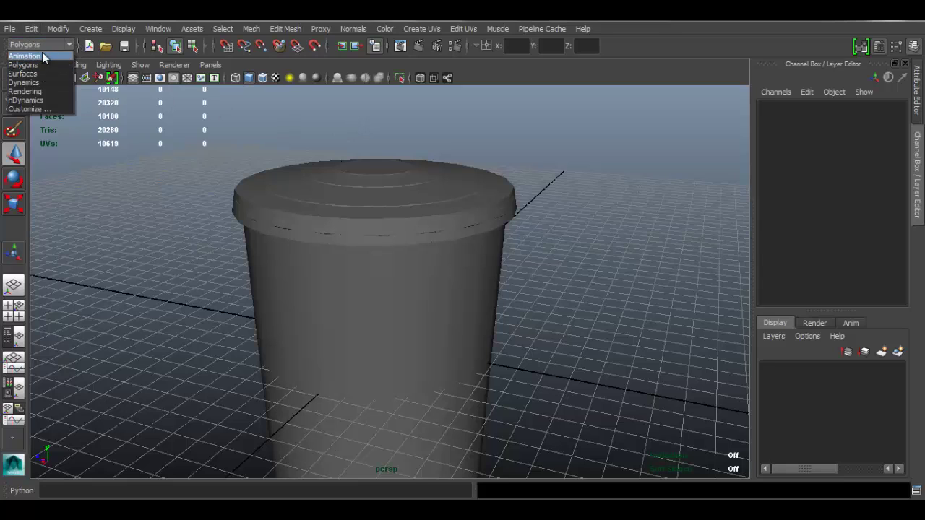
click(36, 91)
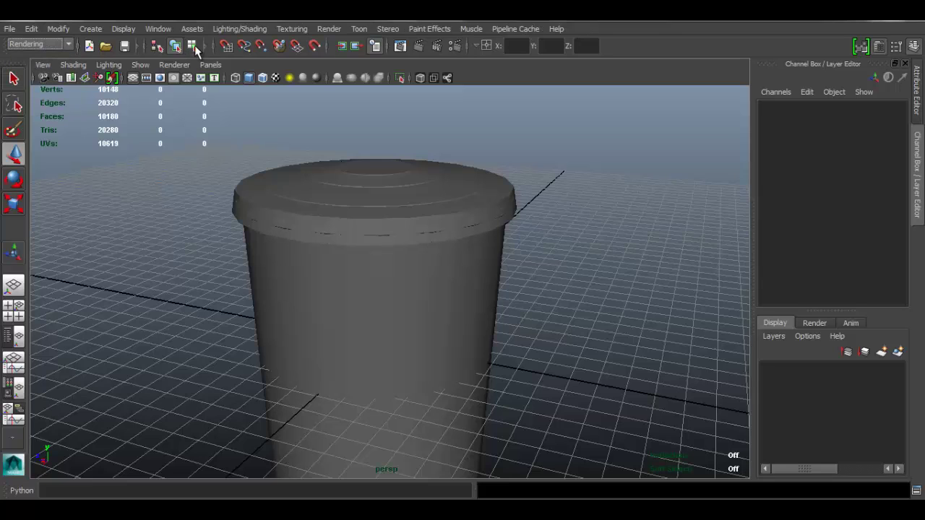
click(250, 30)
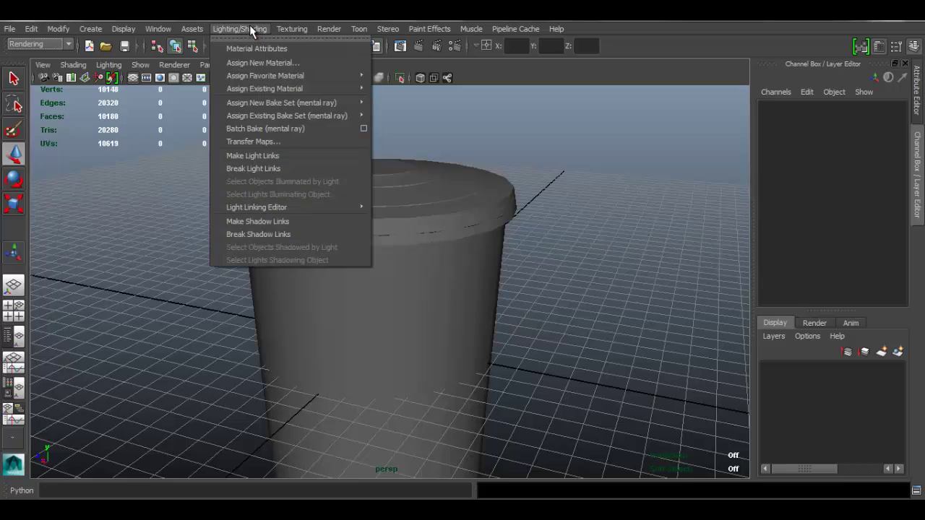
click(252, 142)
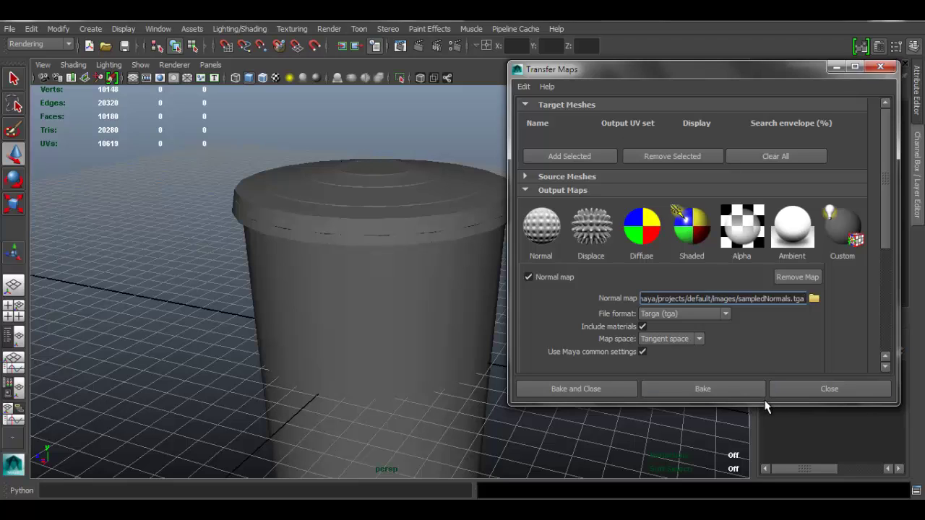
Enlarge the Transfer Maps window, reset its settings to the defaults, and close it.
drag(765, 403, 760, 457)
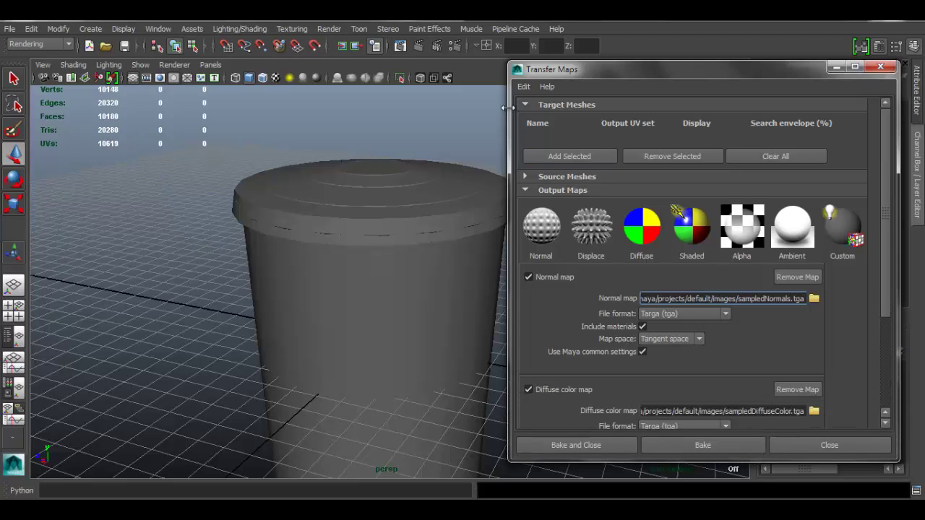
click(523, 86)
click(541, 109)
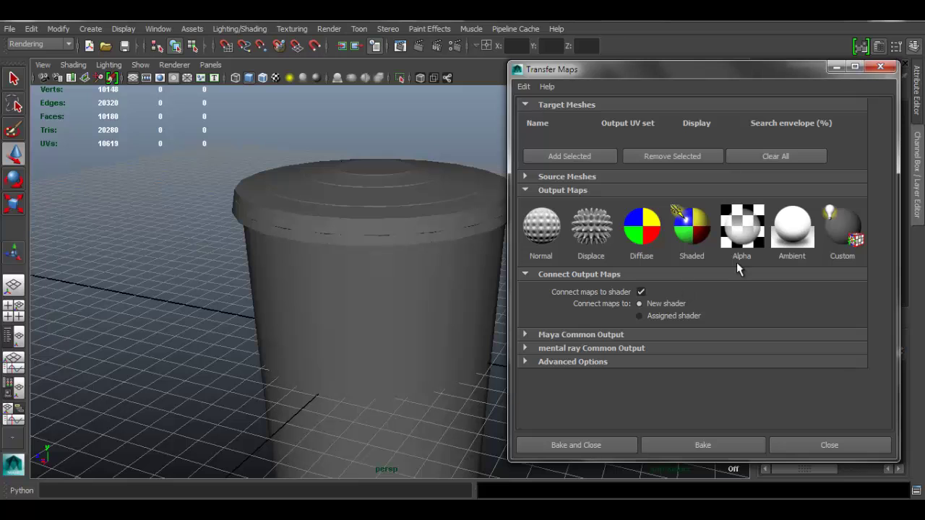
drag(685, 70, 651, 51)
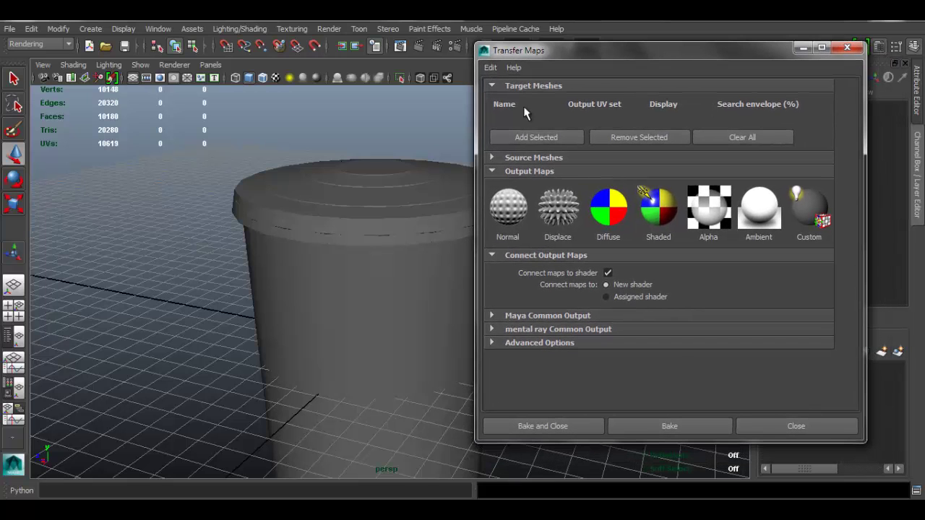
alt+middle_drag(355, 212, 331, 200)
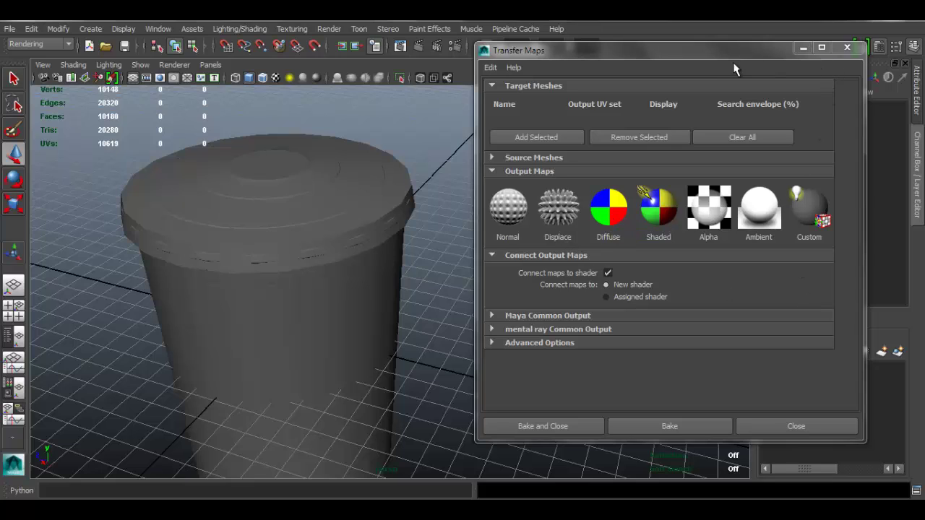
drag(750, 52, 729, 51)
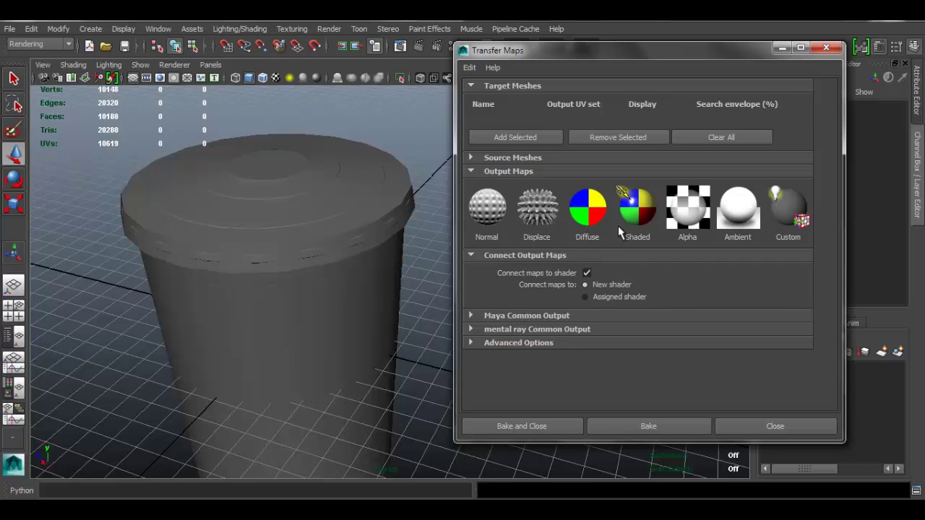
click(824, 50)
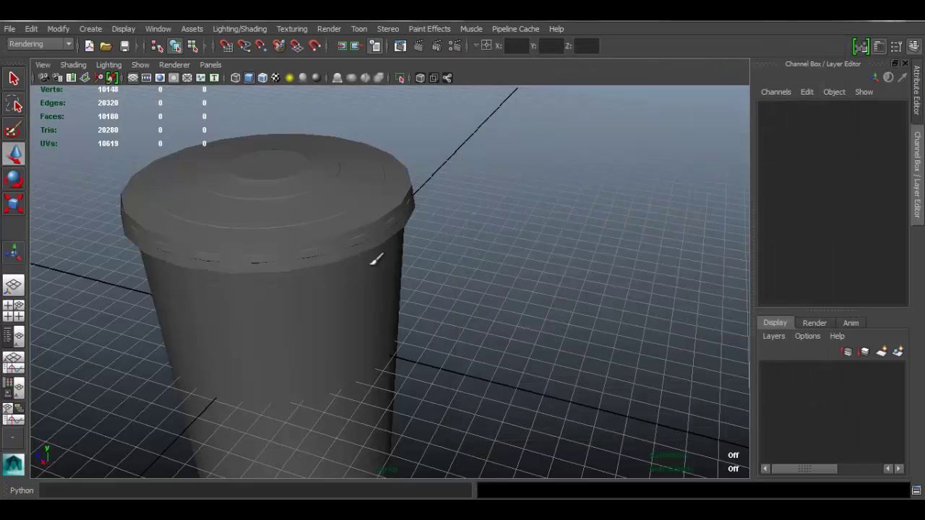
Move the low-poly can about 65 units along Z, clear of the high-poly can.
click(391, 275)
drag(217, 310, 87, 208)
alt+drag(347, 222, 458, 181)
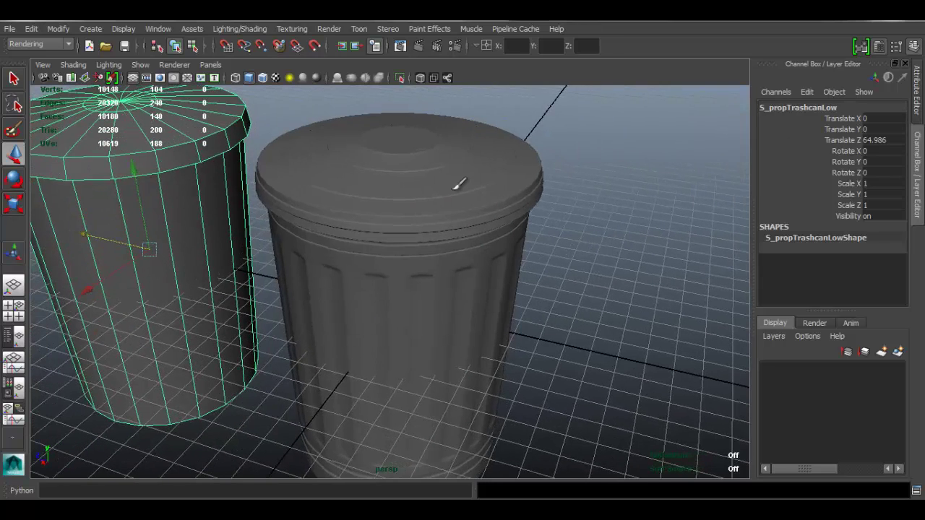
Assign a new Lambert material to the high-poly ribbed can.
click(455, 182)
right_click(462, 143)
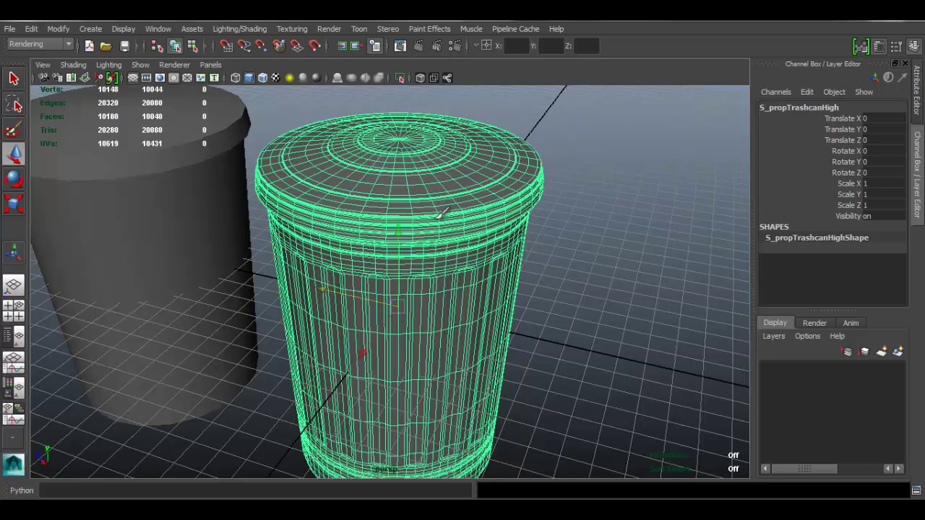
right_click(447, 163)
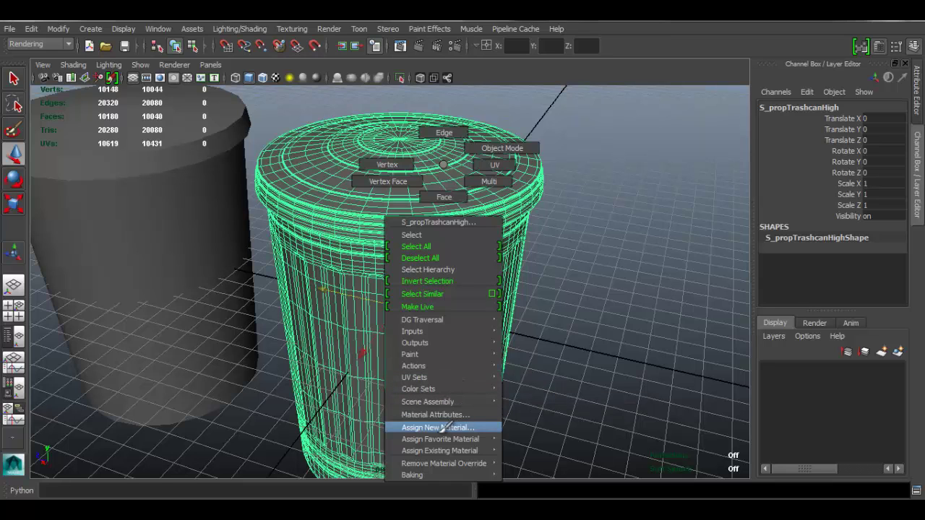
click(463, 426)
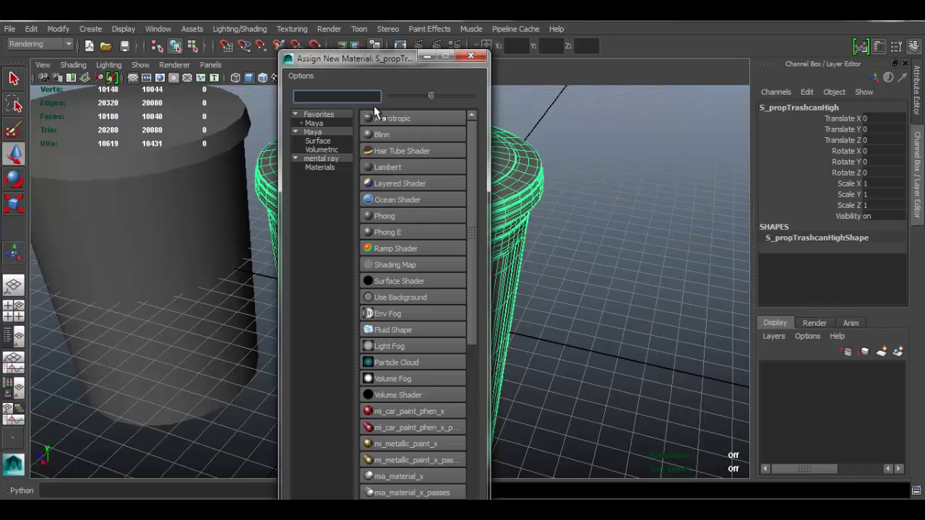
click(403, 167)
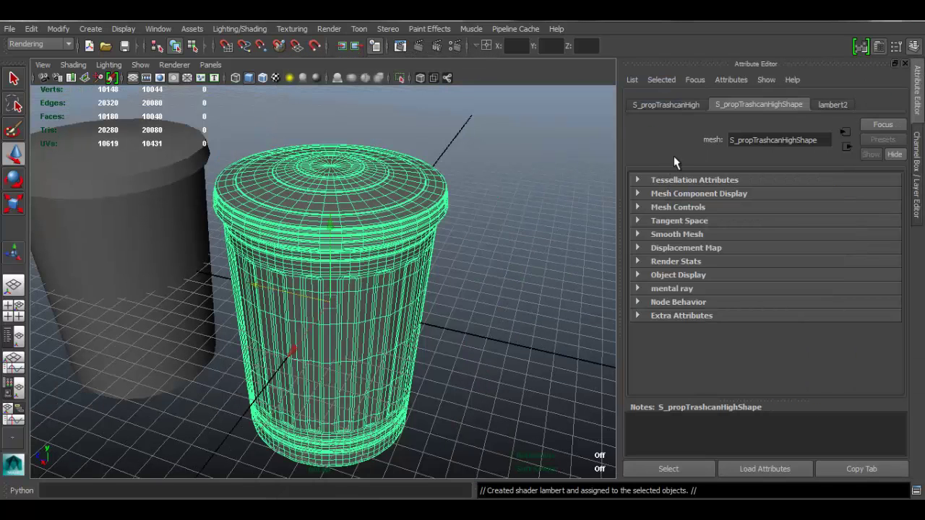
Set the high-poly can's Lambert color to bright yellow, with hue about 61.6, saturation 1 and value 1.
click(833, 106)
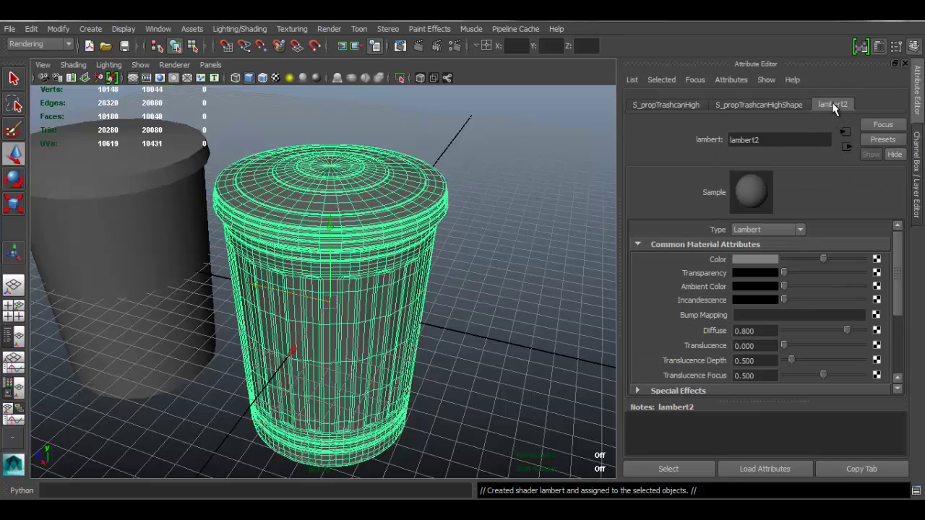
click(754, 260)
mouse_move(871, 221)
mouse_down()
mouse_move(882, 230)
mouse_move(860, 249)
mouse_move(883, 227)
mouse_move(872, 218)
mouse_up()
drag(858, 254, 872, 271)
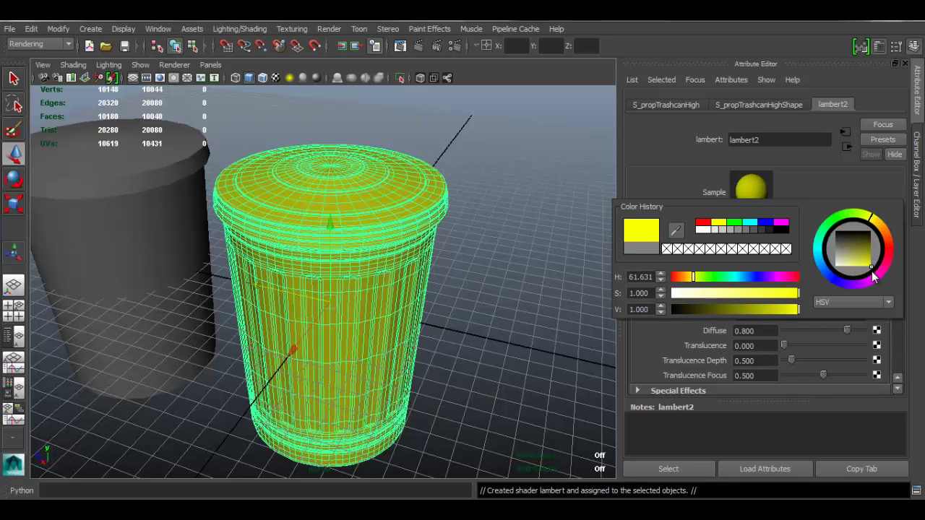
click(914, 148)
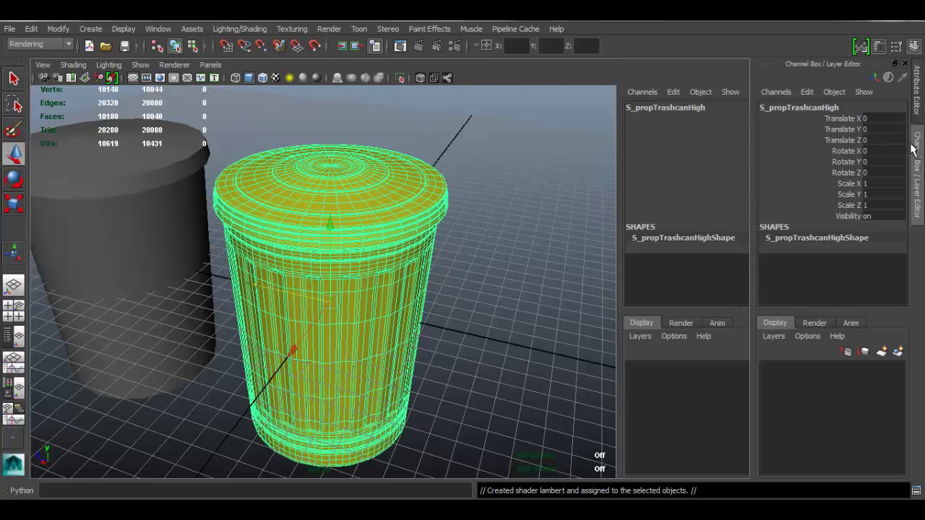
click(585, 171)
Set the low-poly can's Translate Z to 0 so it overlaps the yellow high-poly can.
alt+drag(381, 235, 336, 221)
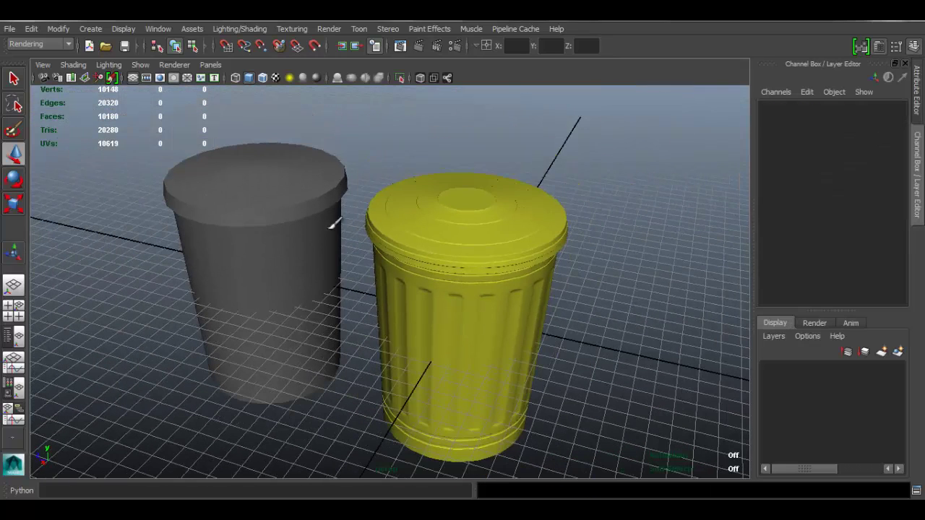
click(258, 226)
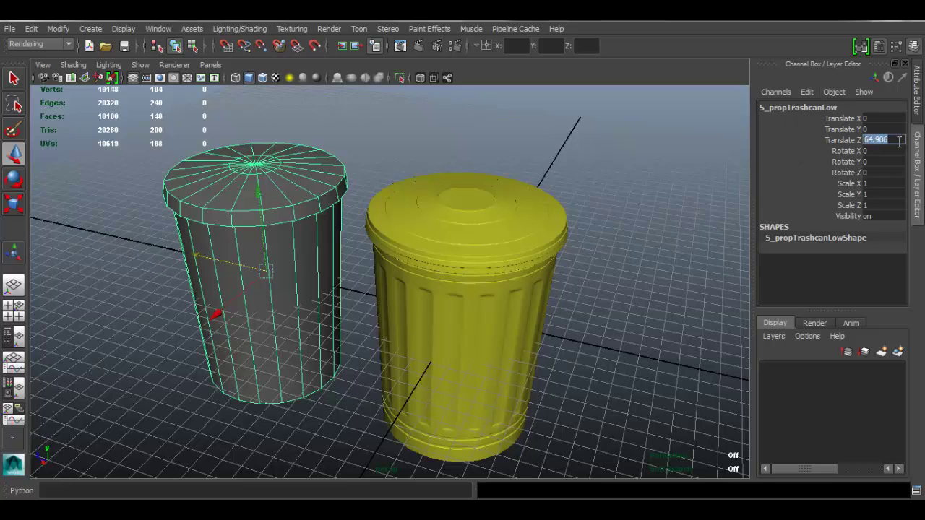
drag(896, 139, 840, 139)
key(BackSpace)
key(BackSpace)
key(BackSpace)
key(BackSpace)
key(BackSpace)
key(BackSpace)
text(0)
key(Return)
click(640, 203)
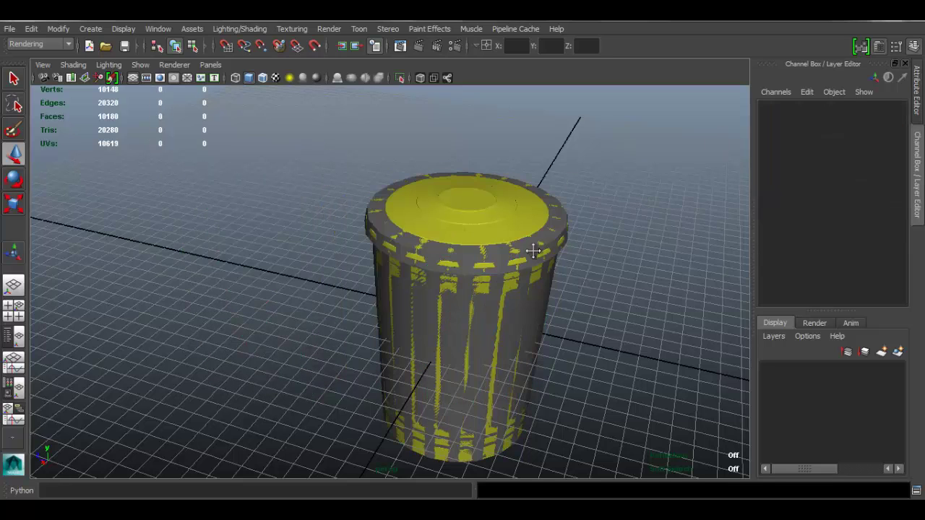
Open the Transfer Maps window and place it beside the overlapping cans.
alt+drag(575, 236, 375, 205)
alt+right_drag(374, 209, 421, 237)
alt+middle_drag(421, 236, 448, 250)
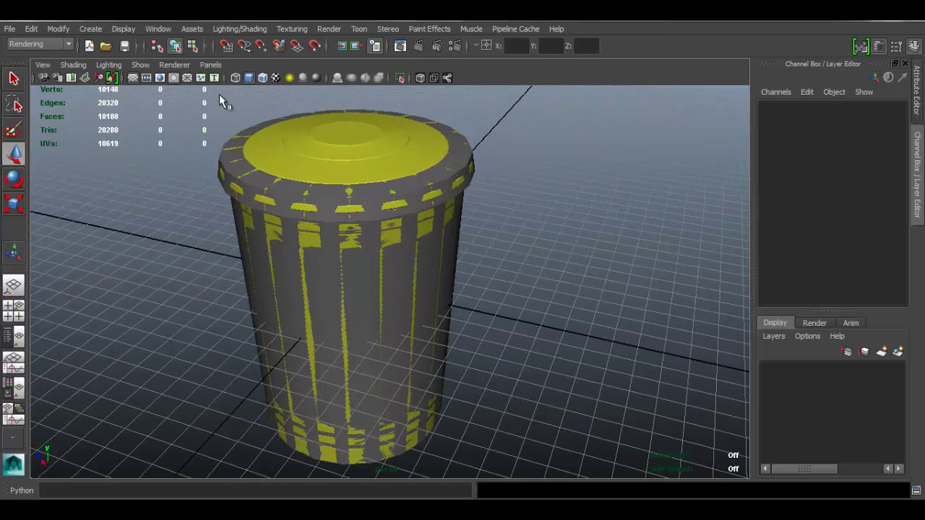
click(240, 29)
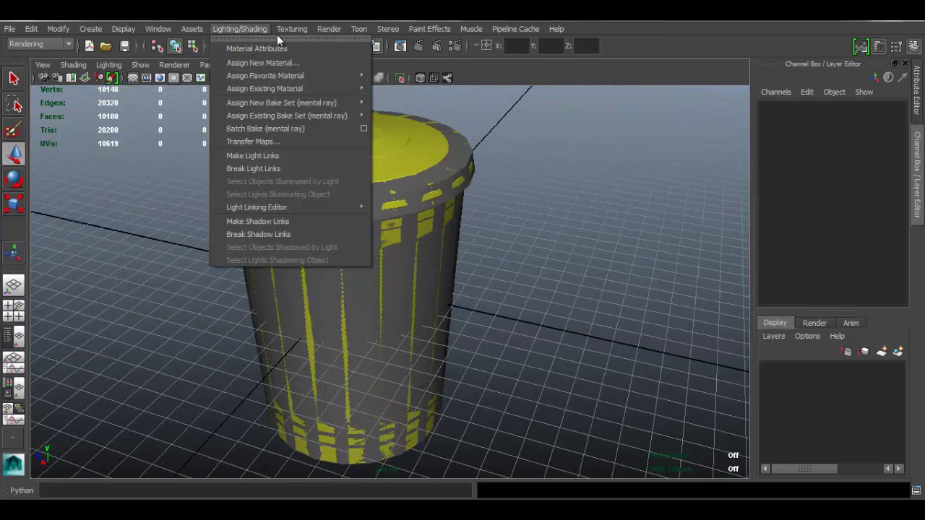
click(289, 142)
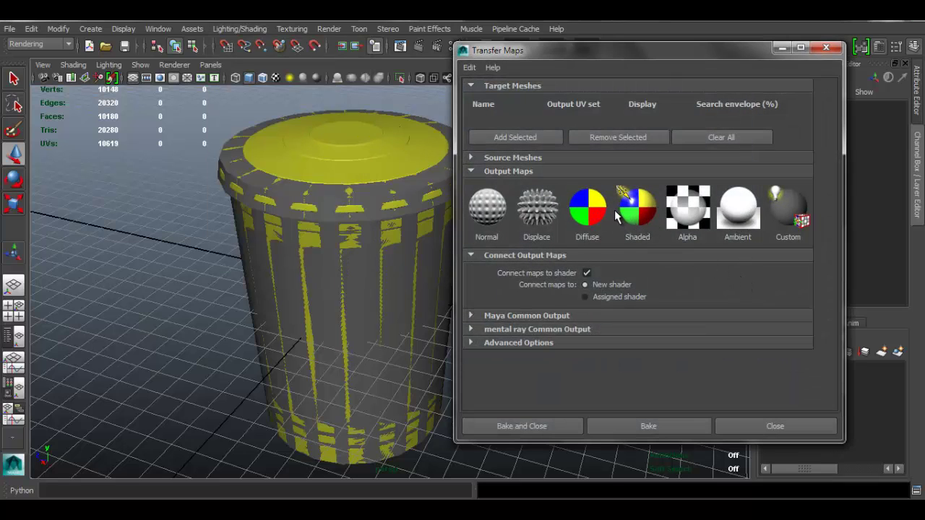
drag(566, 49, 588, 59)
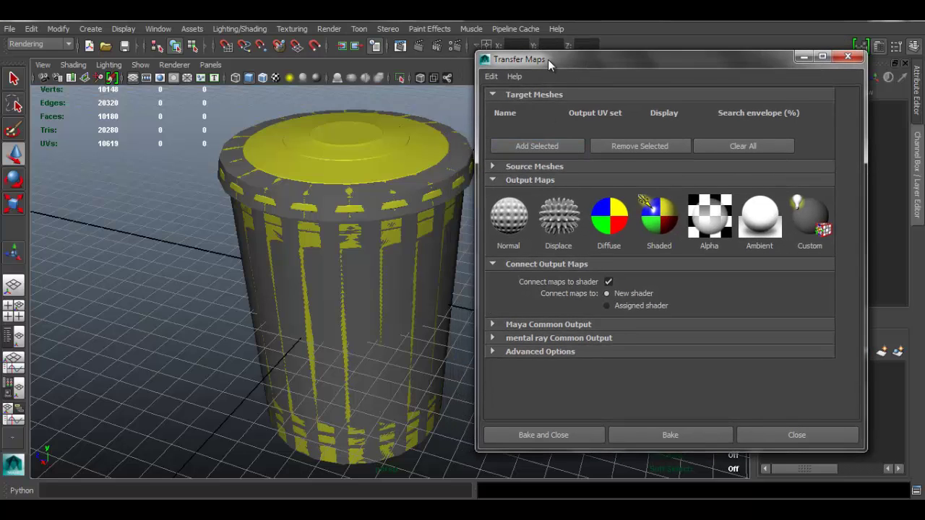
drag(548, 60, 559, 66)
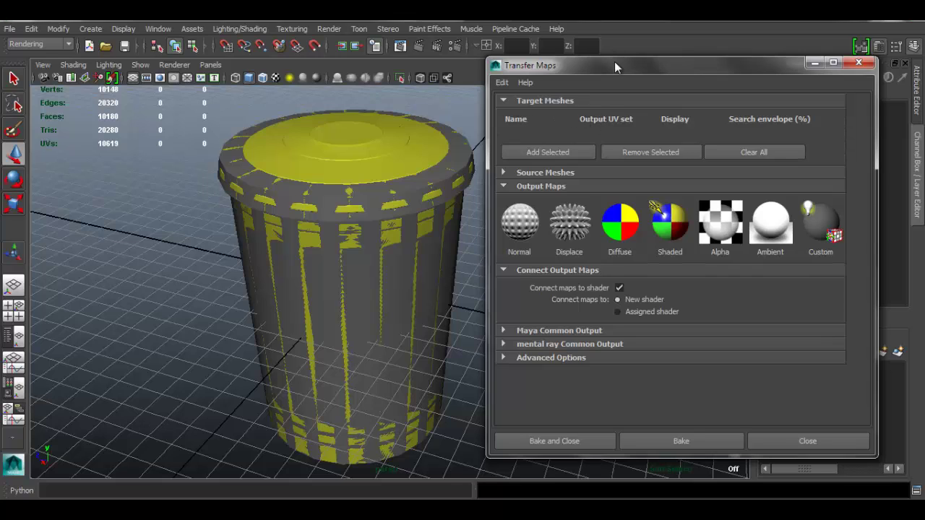
drag(614, 64, 600, 64)
Add the low-poly can to the target meshes of the map transfer.
click(405, 258)
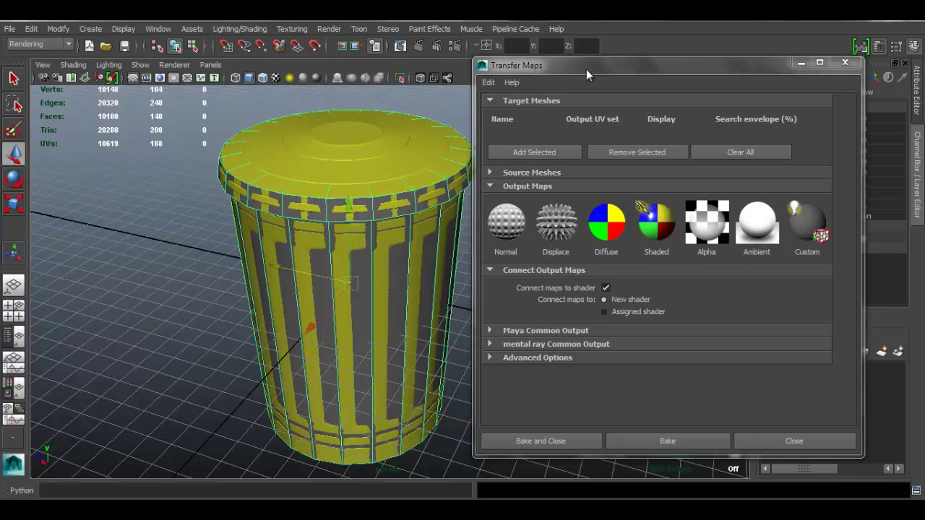
drag(617, 63, 604, 280)
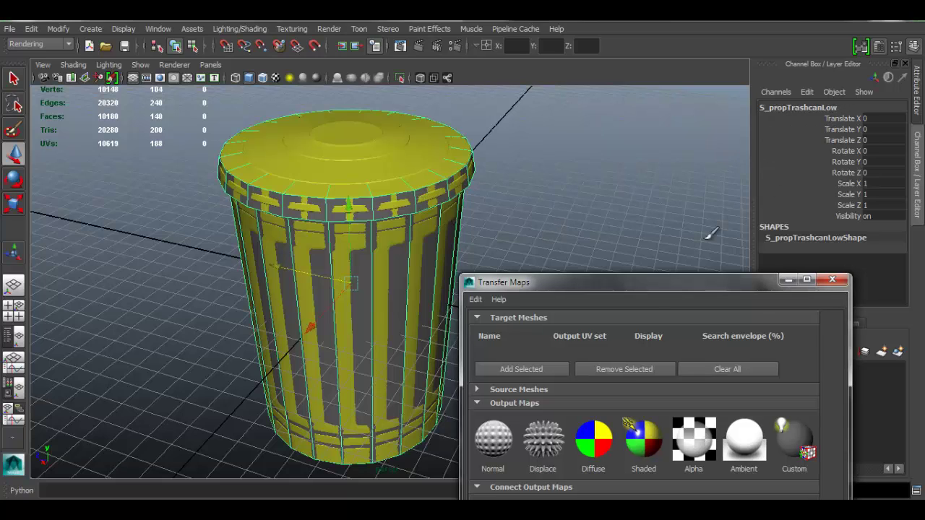
drag(649, 283, 635, 98)
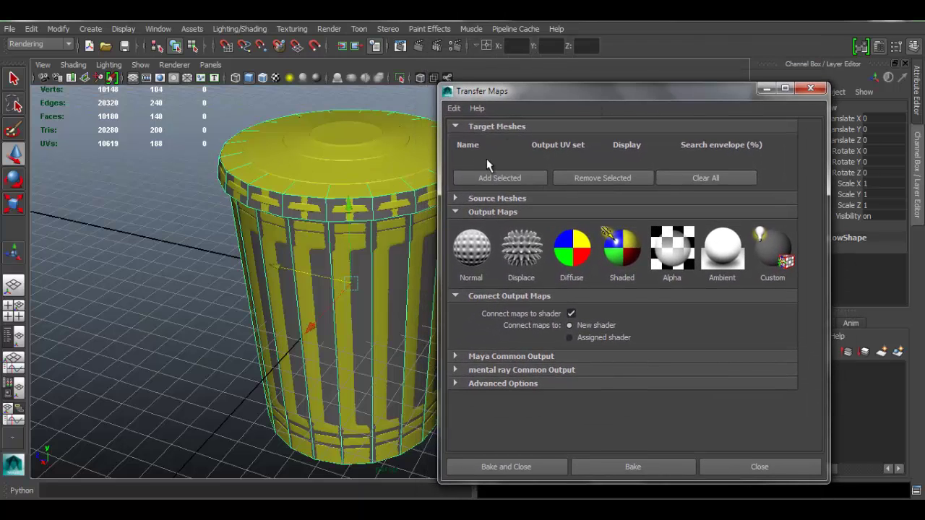
drag(634, 85, 670, 85)
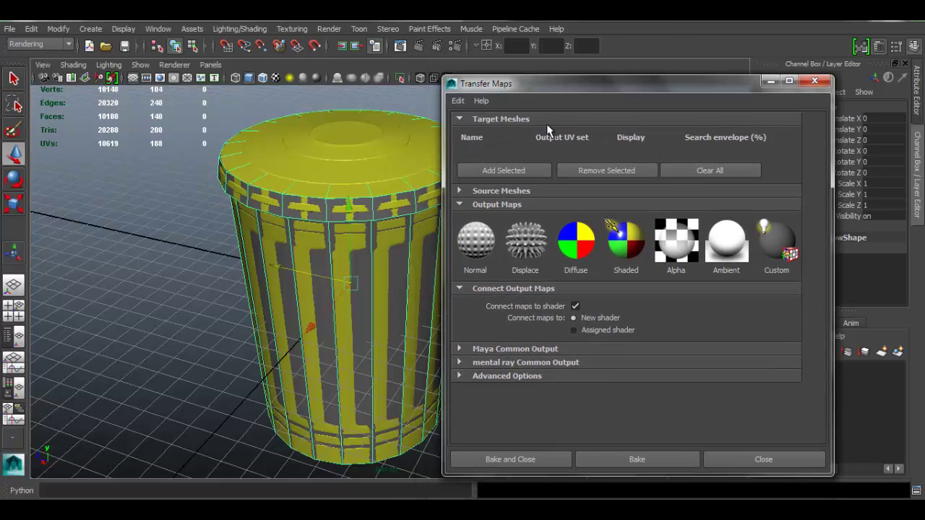
click(495, 174)
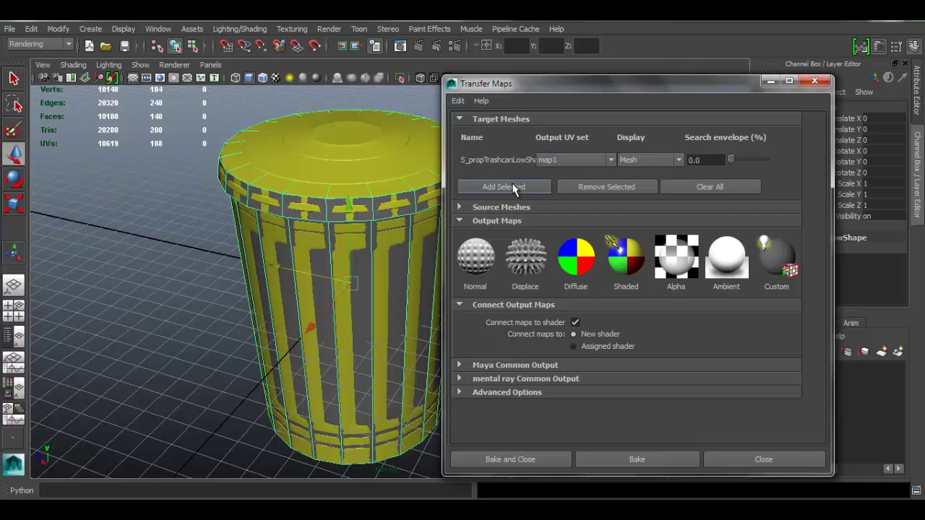
Add the high-poly can to the source meshes of the map transfer.
click(461, 207)
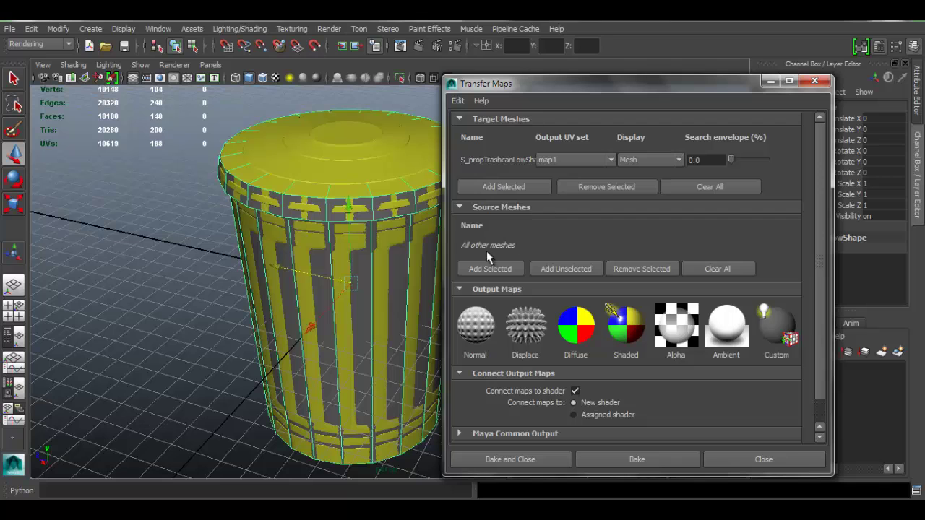
click(351, 148)
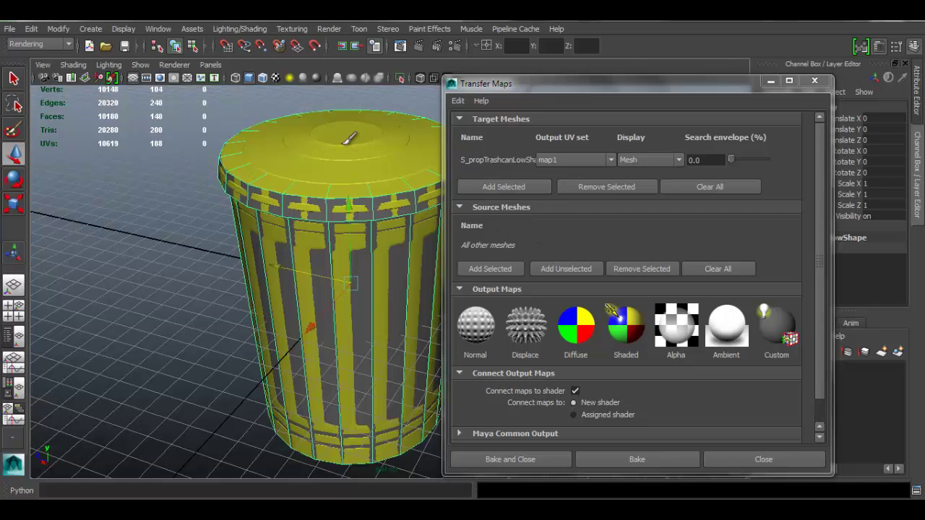
drag(540, 85, 535, 169)
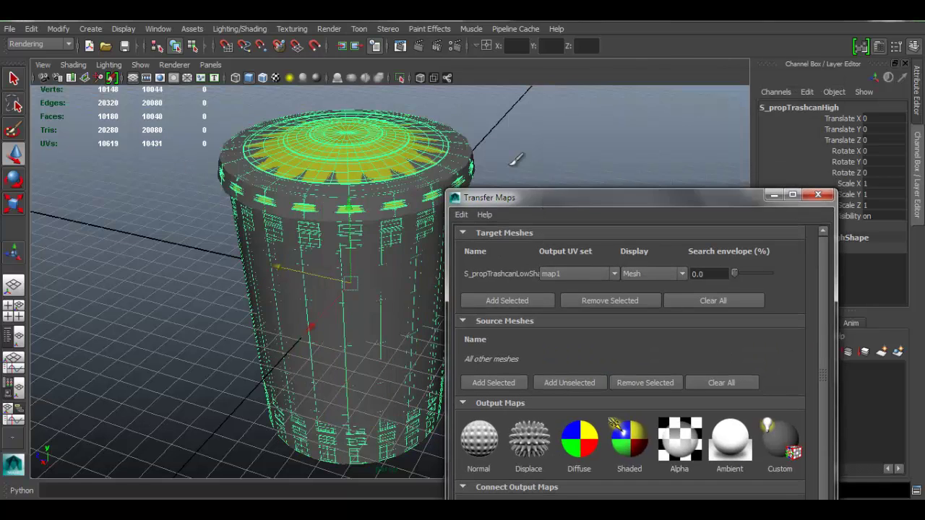
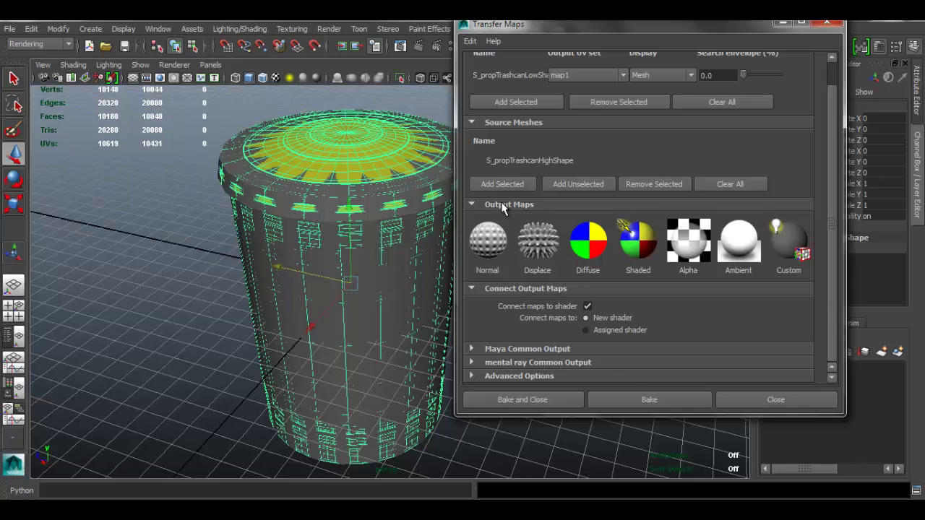
Add a normal map output saved to the Desktop as trashcan_normal in Targa (tga) format.
click(488, 246)
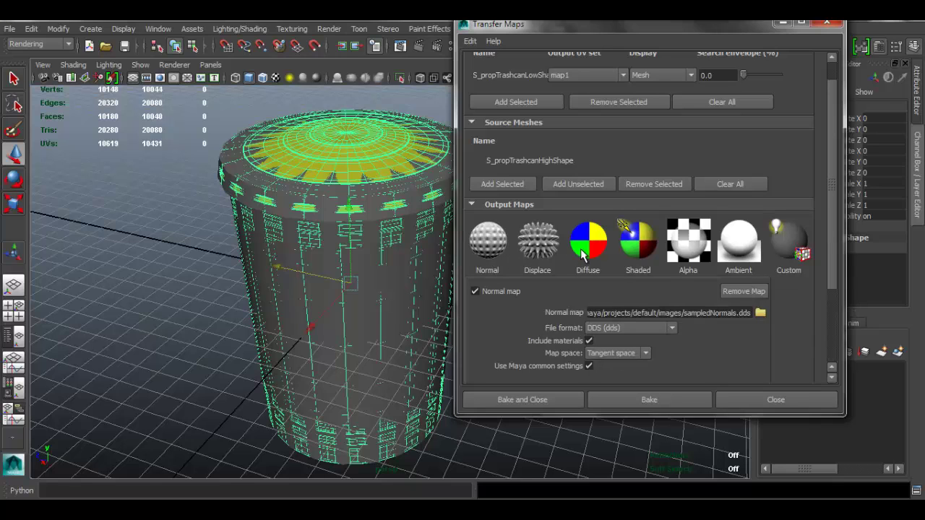
drag(832, 195, 826, 254)
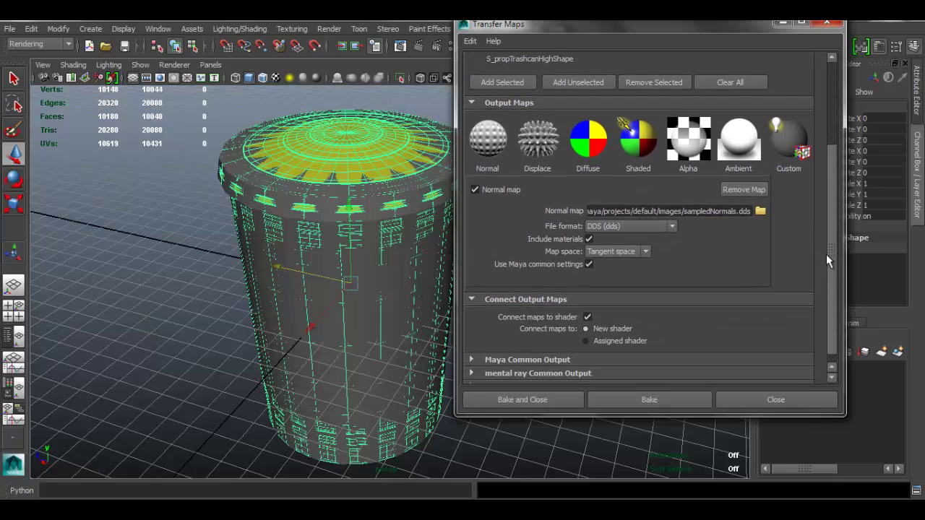
click(760, 211)
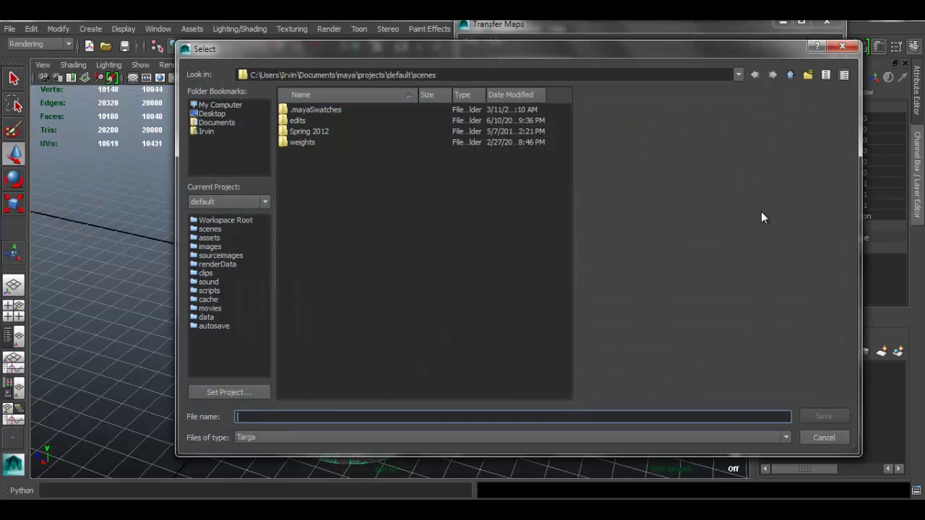
click(205, 114)
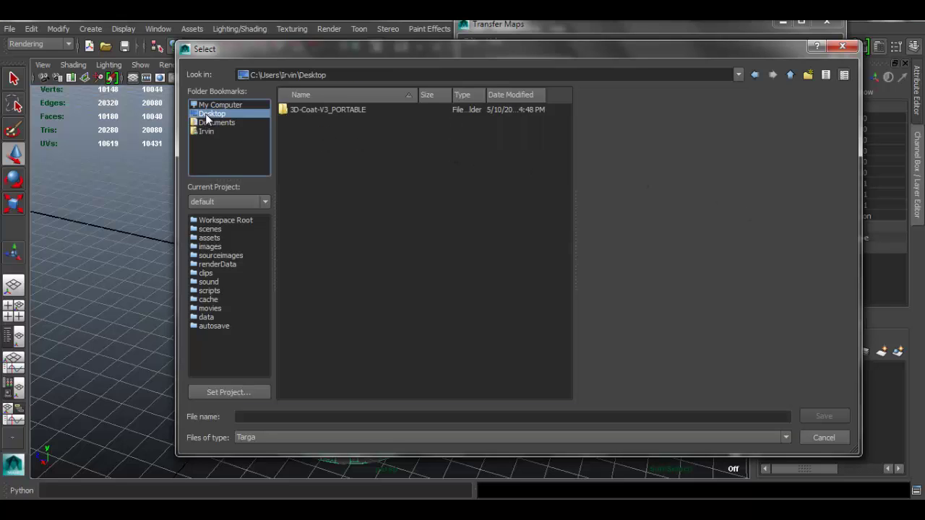
click(447, 416)
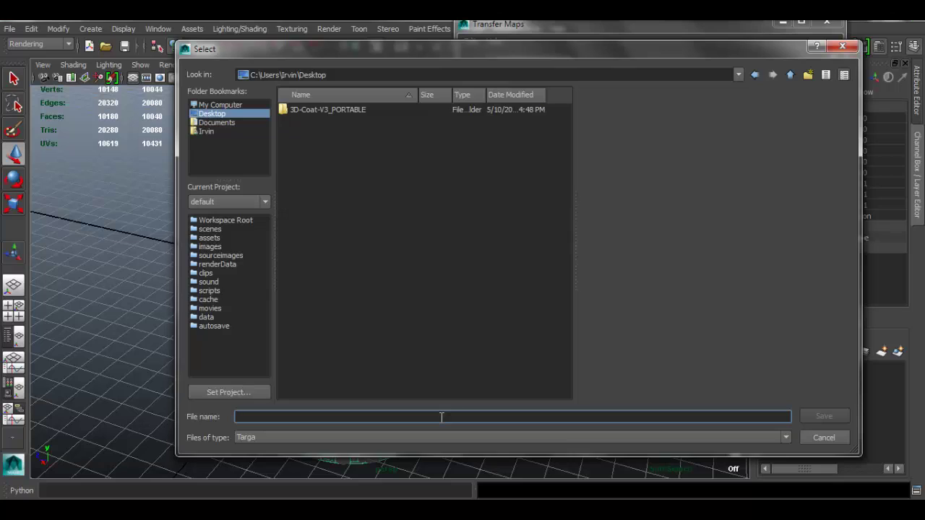
text(trashcan)
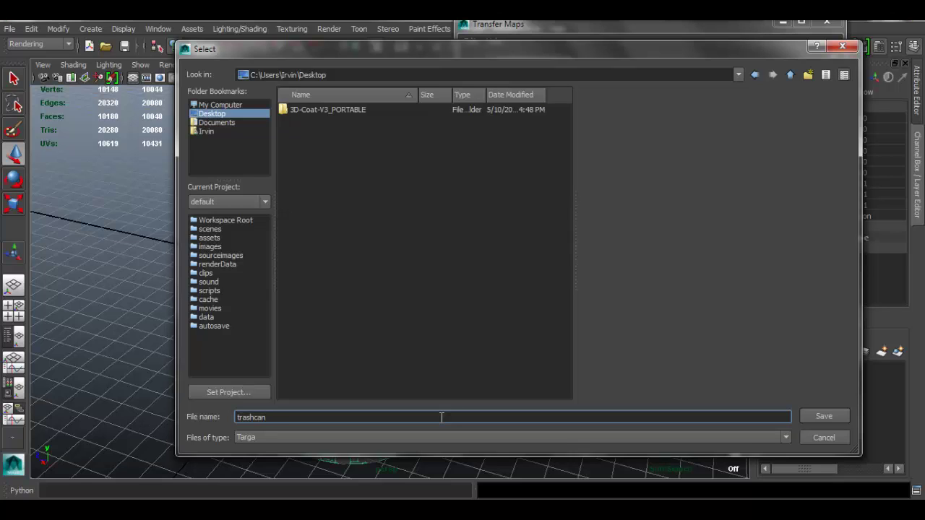
text(_normal)
key(Return)
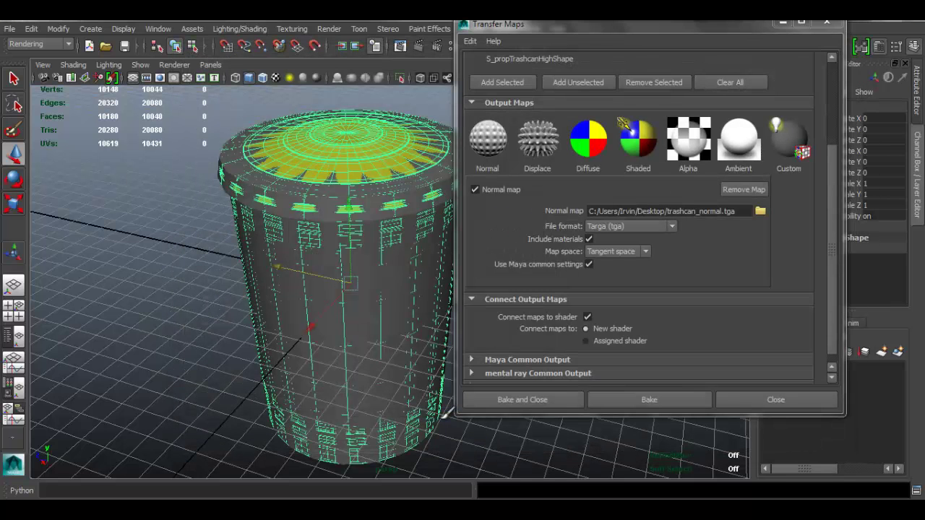
click(668, 226)
scroll(672, 297, down, 2)
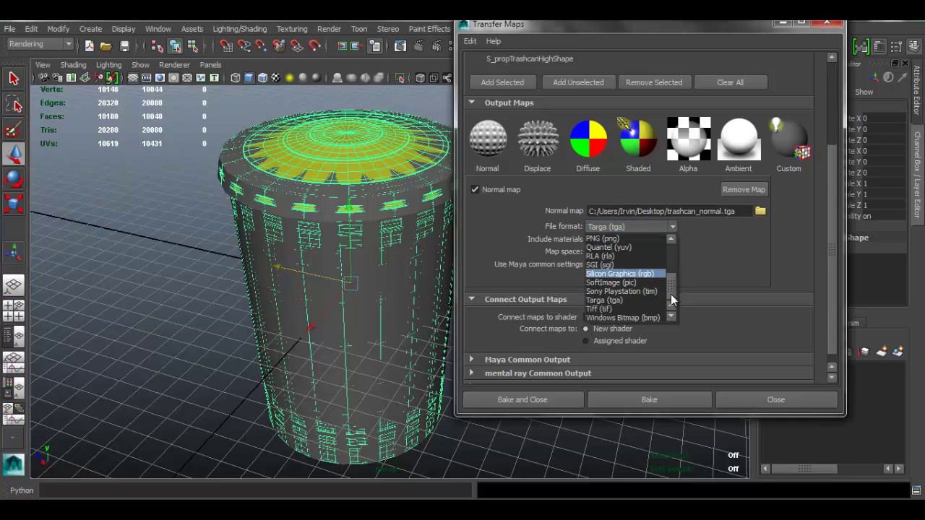
click(624, 299)
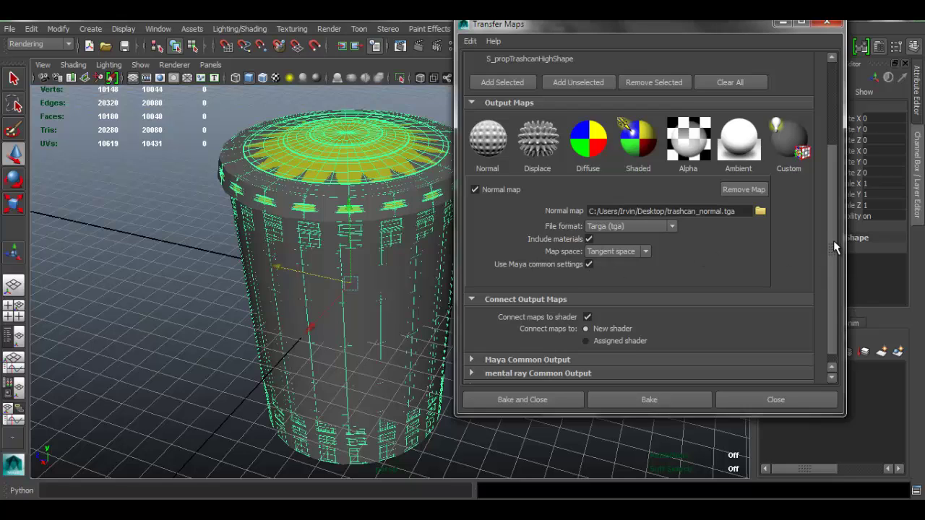
Add a diffuse color map output and set its file to trashcan_color on the Desktop as Targa.
scroll(829, 273, down, 1)
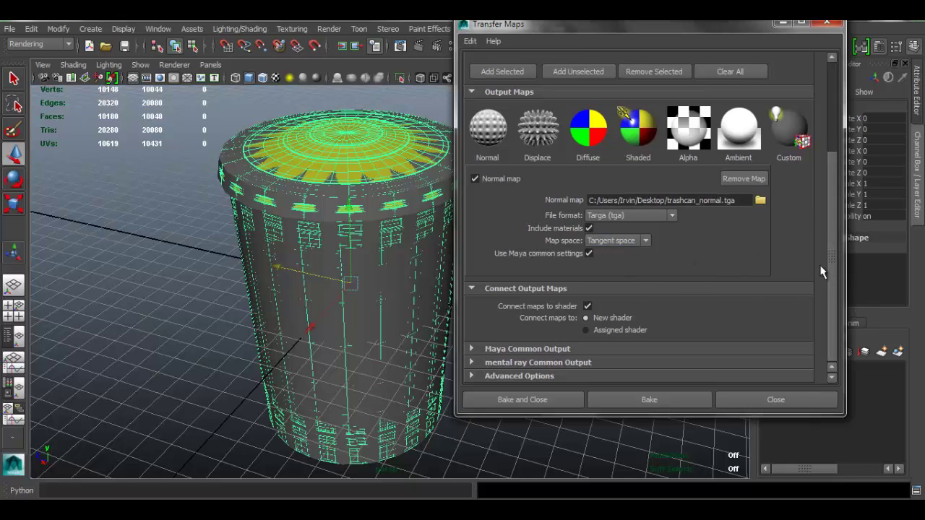
scroll(835, 220, up, 2)
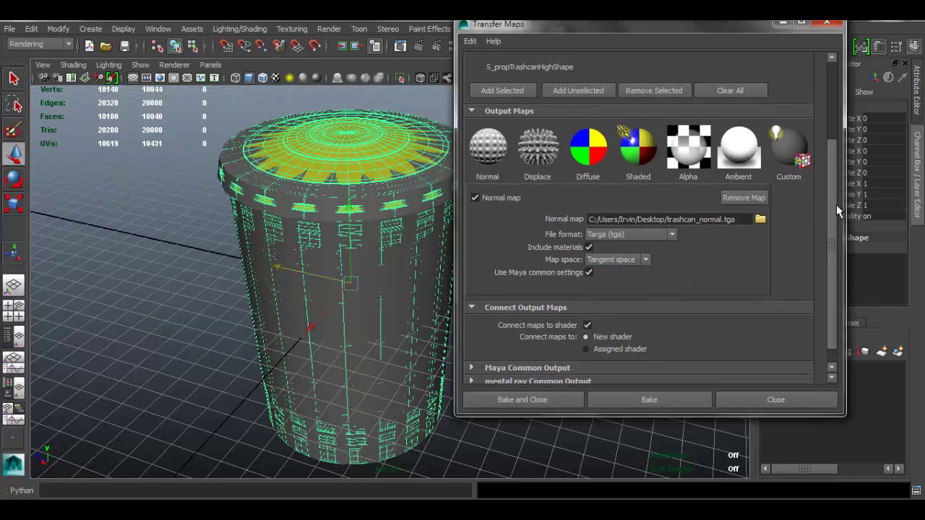
click(587, 157)
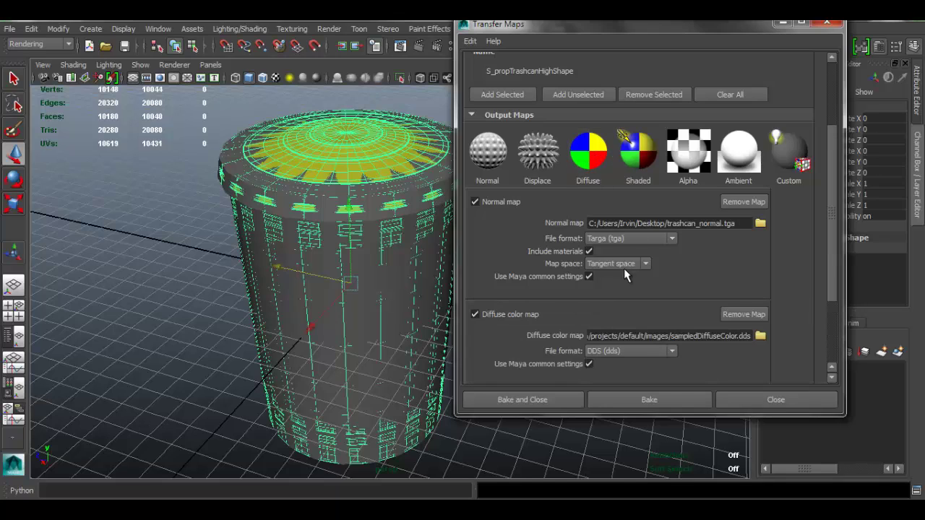
scroll(835, 211, down, 2)
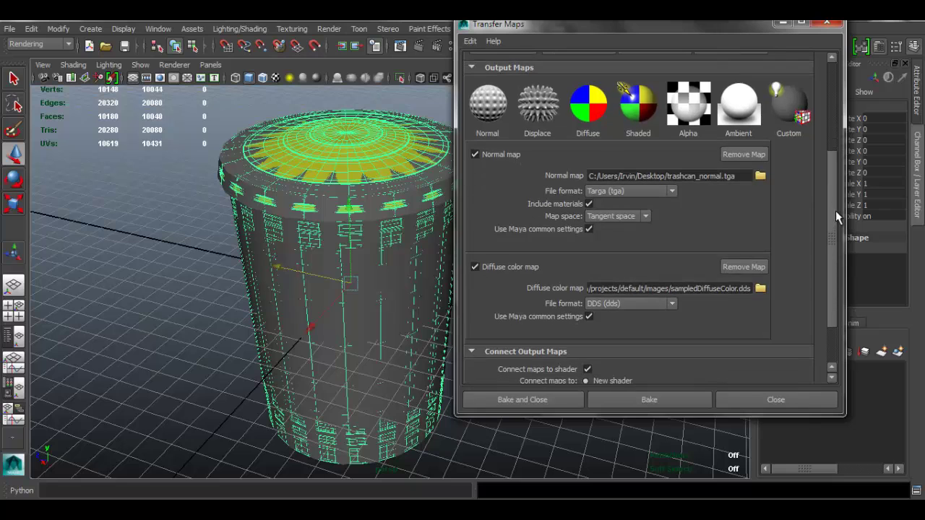
click(760, 289)
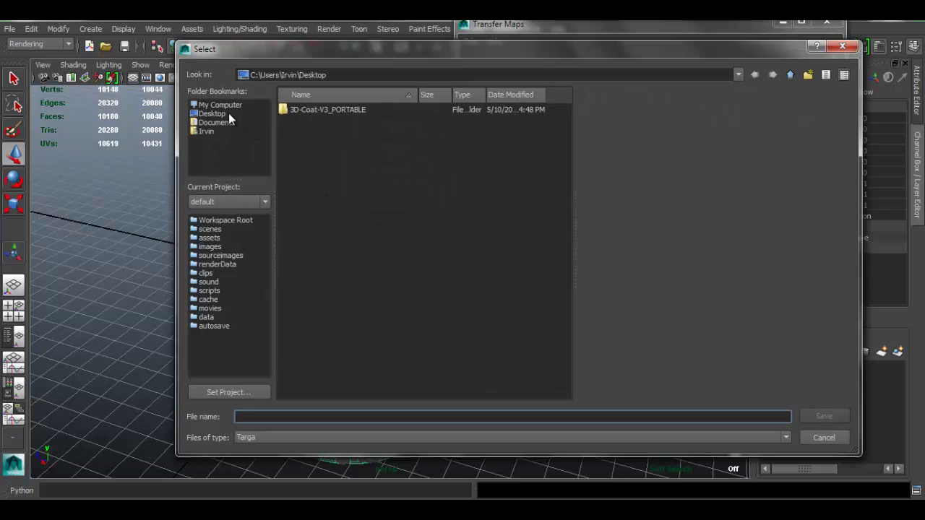
click(228, 113)
click(288, 416)
text(trashcan_color)
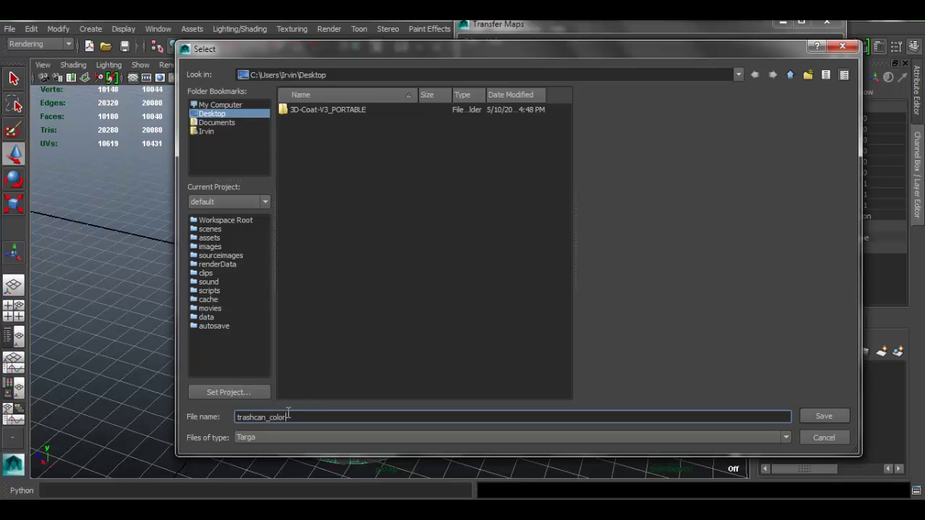
key(Return)
Set the Maya common output map width and height to 512.
scroll(707, 275, down, 3)
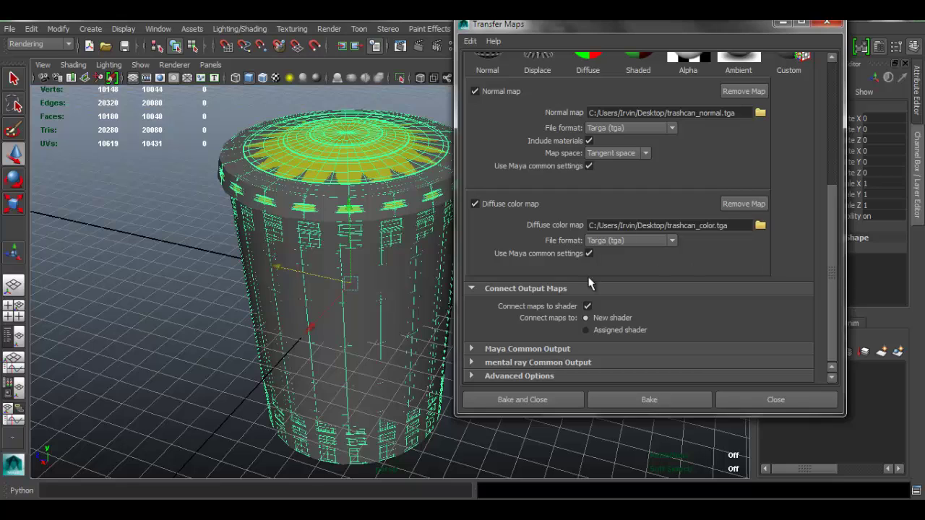
drag(586, 28, 601, 49)
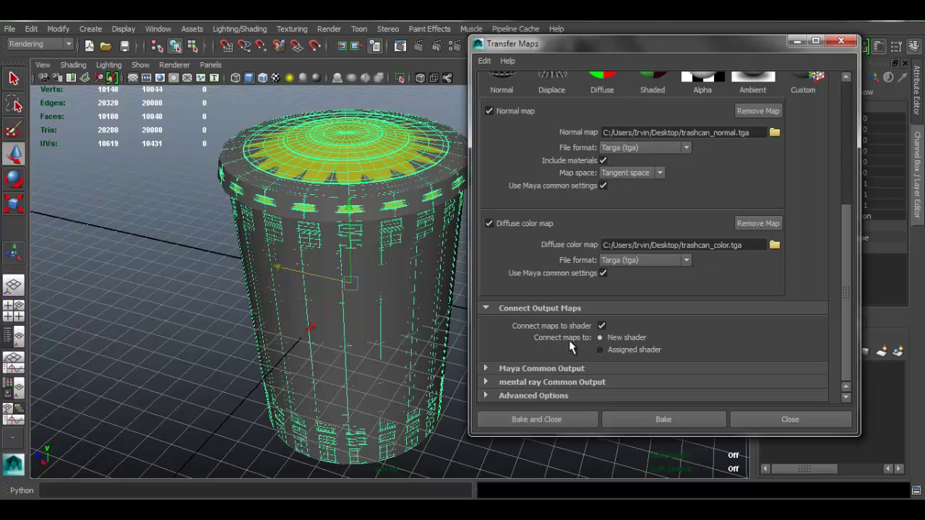
click(490, 367)
scroll(696, 354, down, 5)
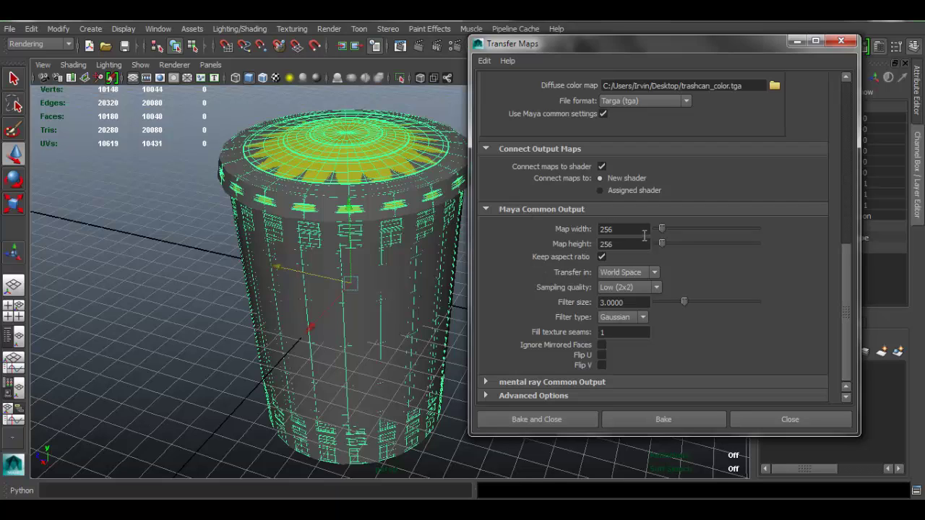
double_click(642, 229)
text(512)
key(Tab)
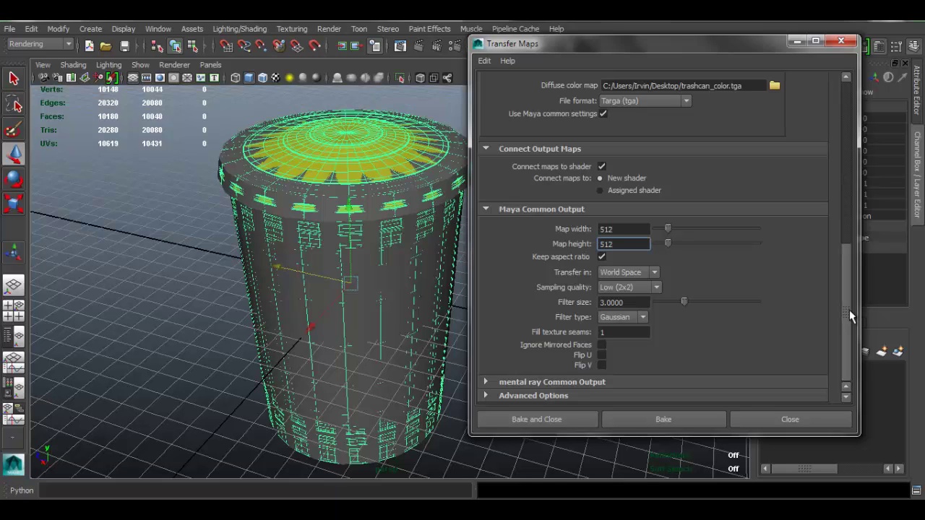
Set the mental ray common output map width and height to 512.
click(500, 383)
scroll(674, 291, down, 3)
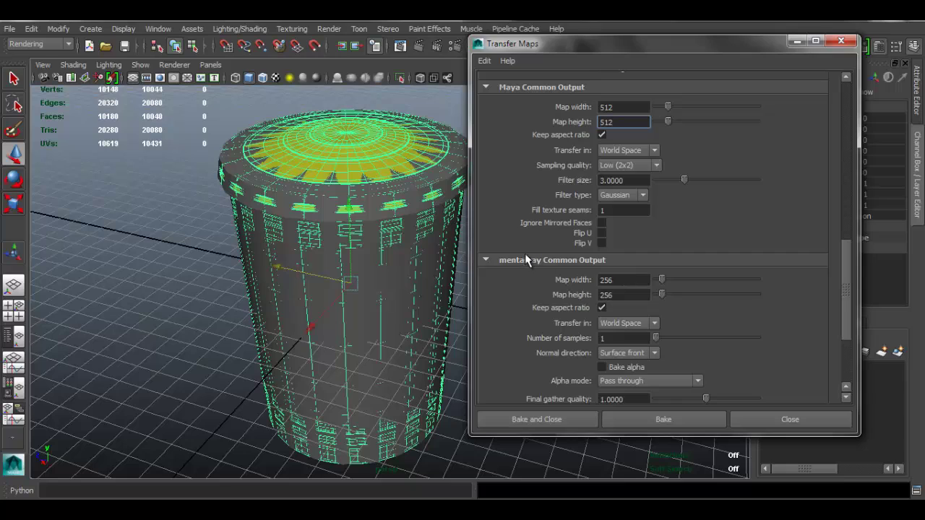
double_click(621, 279)
text(5)
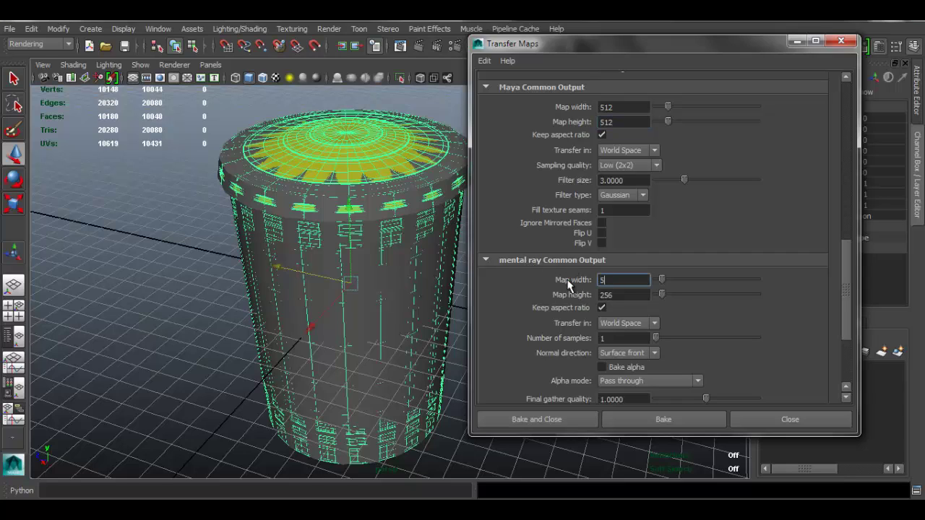
text(12)
key(BackSpace)
key(BackSpace)
key(BackSpace)
text(16)
double_click(630, 284)
text(512)
key(Tab)
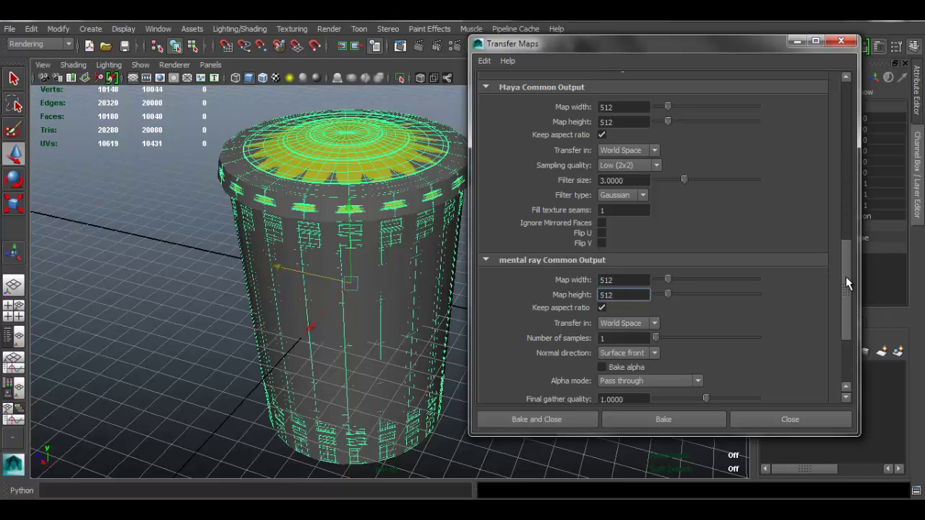
Keep the search method at Closest to Envelope and set the transfer to match using Surface Normals.
drag(846, 277, 857, 349)
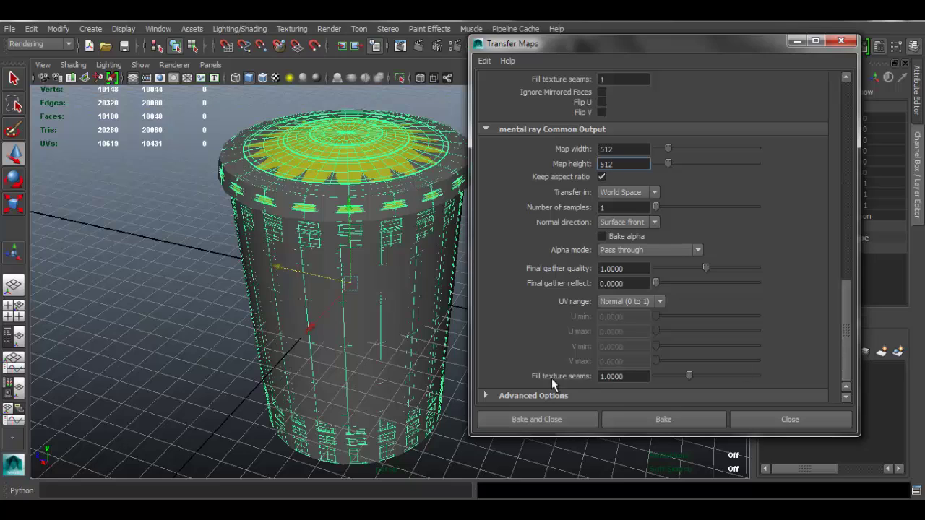
click(516, 393)
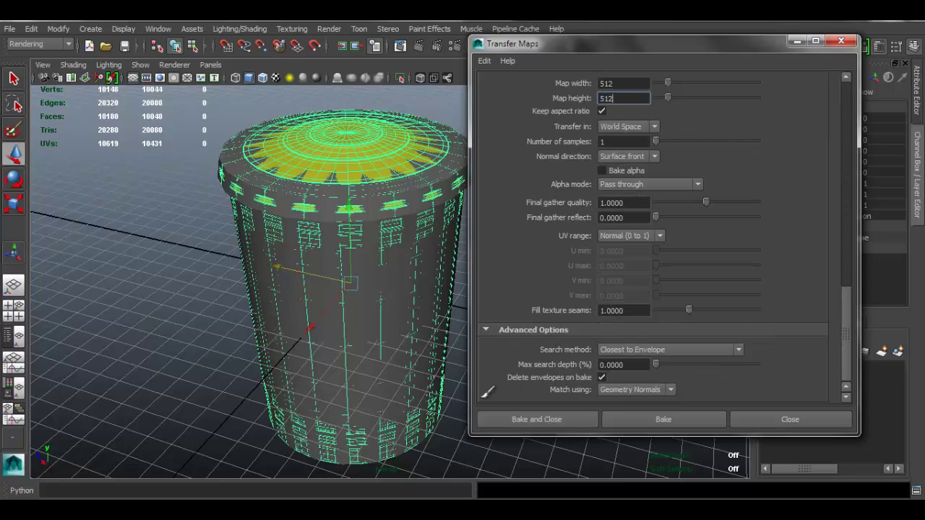
click(694, 350)
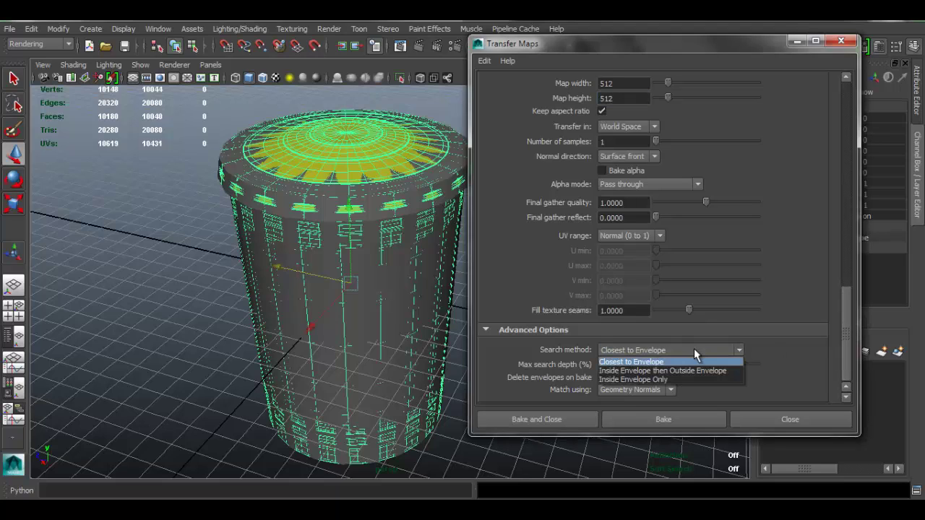
click(647, 361)
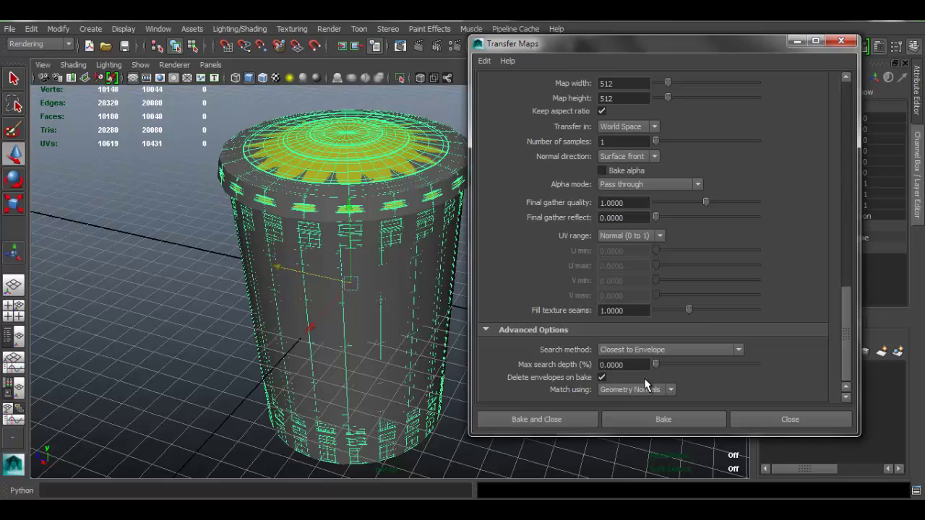
click(625, 389)
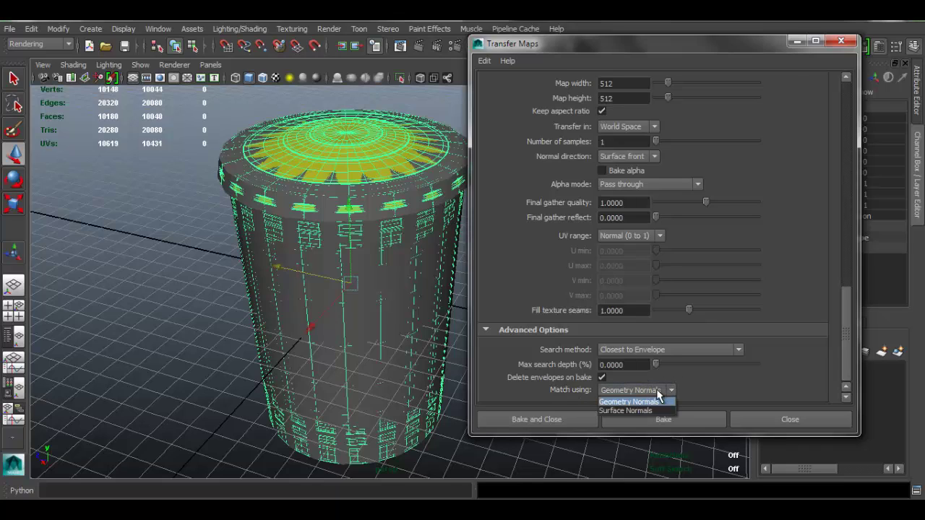
click(637, 410)
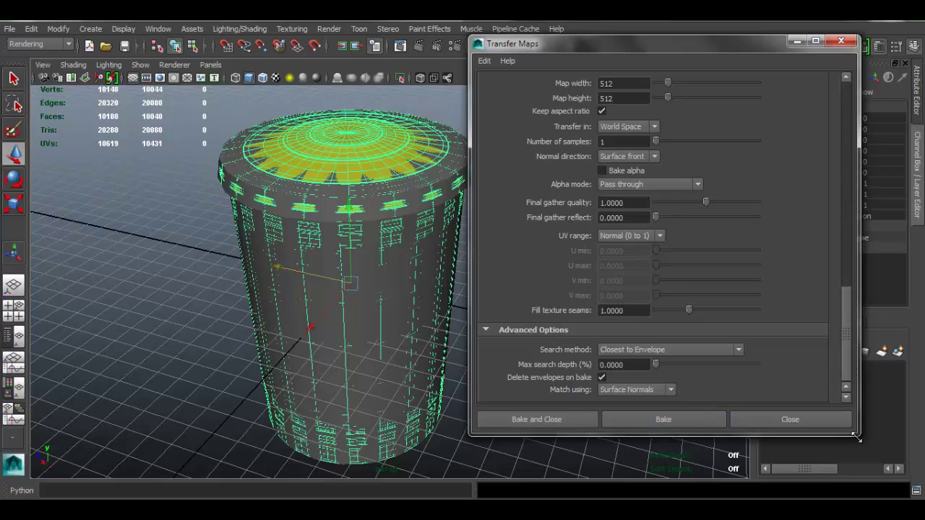
Make the Transfer Maps window taller, return to its mesh settings and move the window clear of the cans.
drag(859, 435, 860, 456)
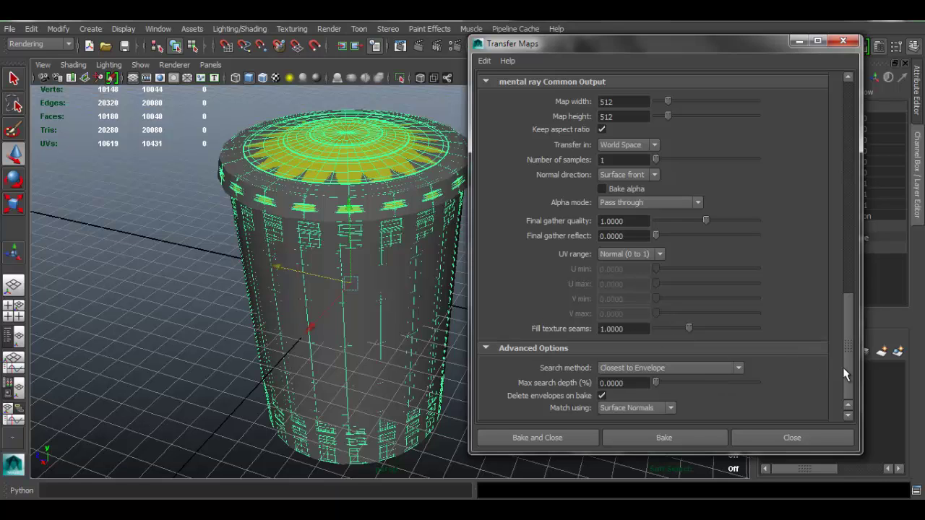
scroll(849, 358, up, 1)
drag(853, 349, 858, 127)
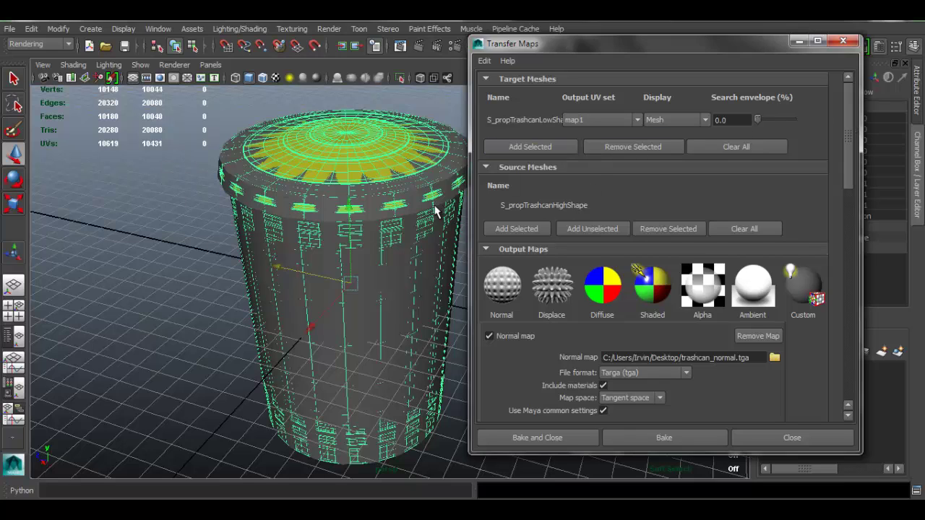
drag(563, 46, 603, 57)
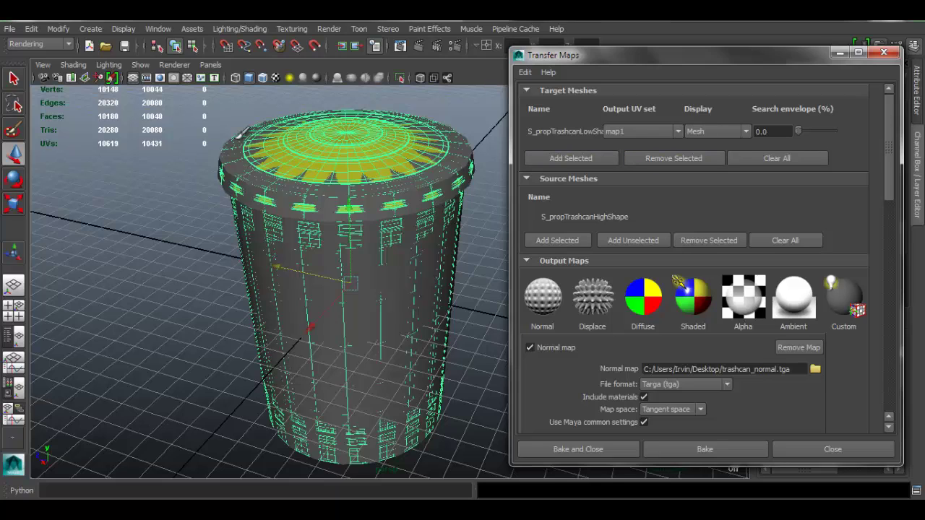
Switch the low-poly target mesh's display from the mesh to its search envelope.
click(745, 131)
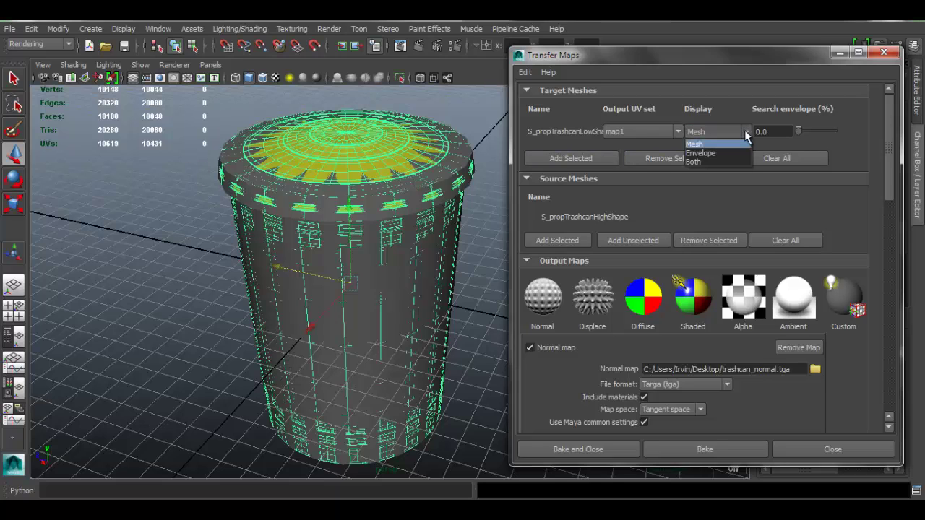
click(708, 144)
click(740, 132)
click(699, 153)
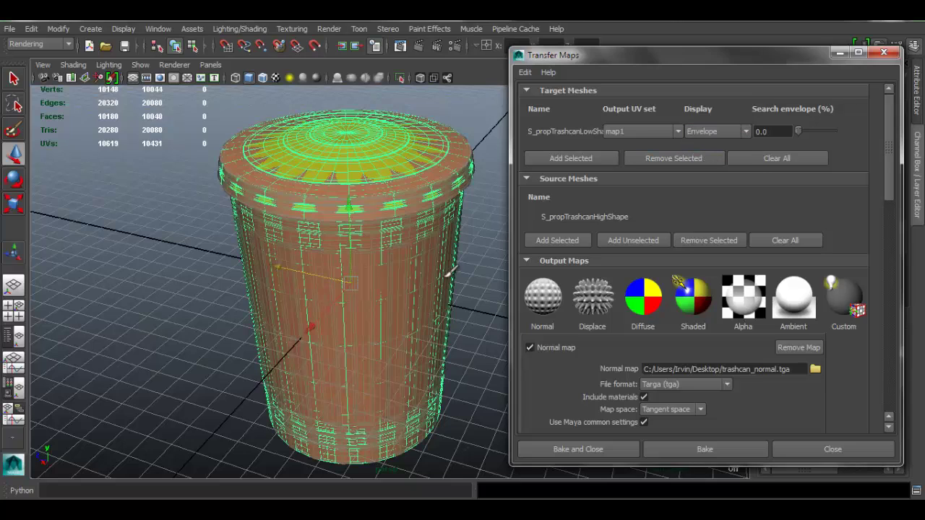
Examine the lid rim, lid top and body for places where the high-poly can pokes through the envelope.
alt+drag(448, 264, 346, 235)
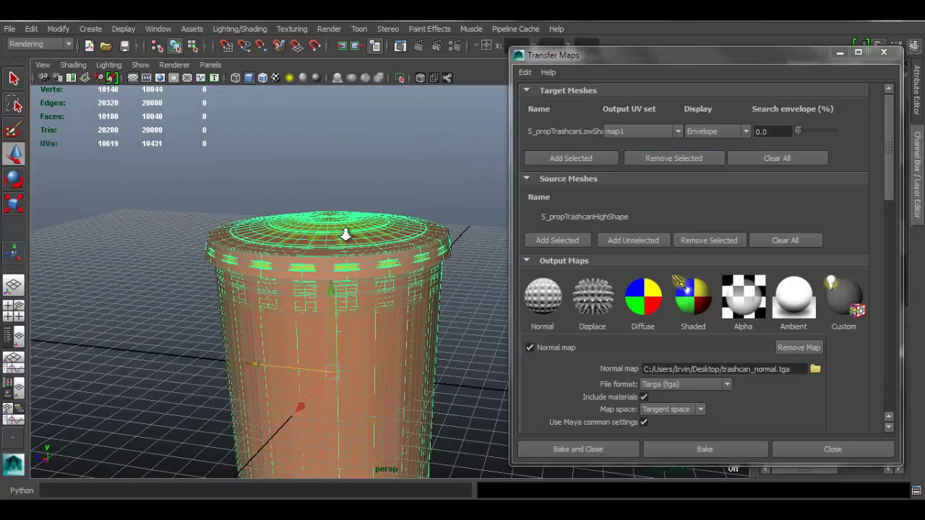
alt+right_drag(345, 235, 535, 325)
alt+drag(413, 277, 394, 210)
alt+middle_drag(394, 210, 433, 307)
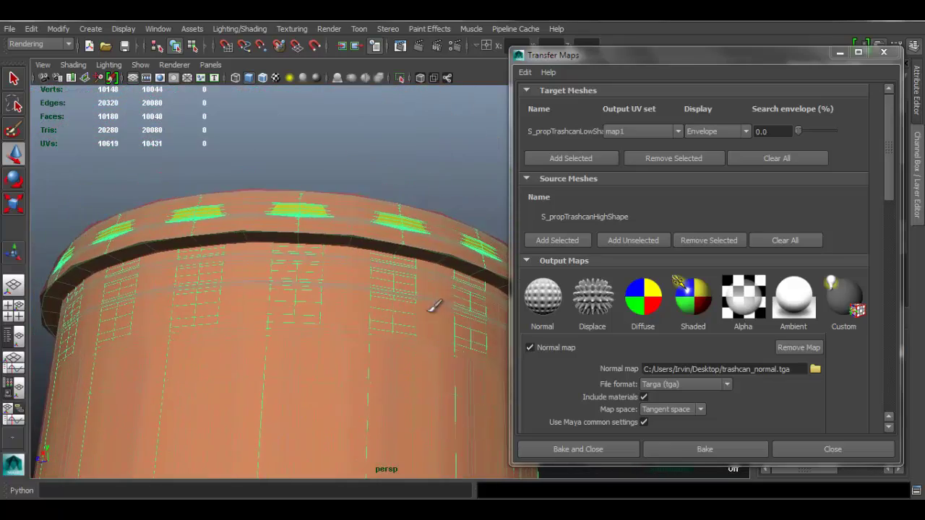
alt+right_drag(434, 307, 403, 255)
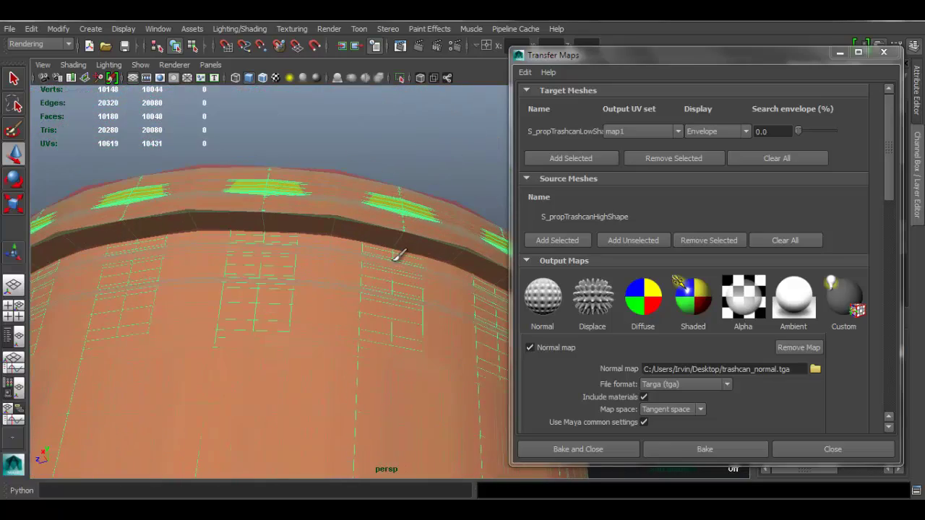
alt+right_drag(411, 223, 466, 212)
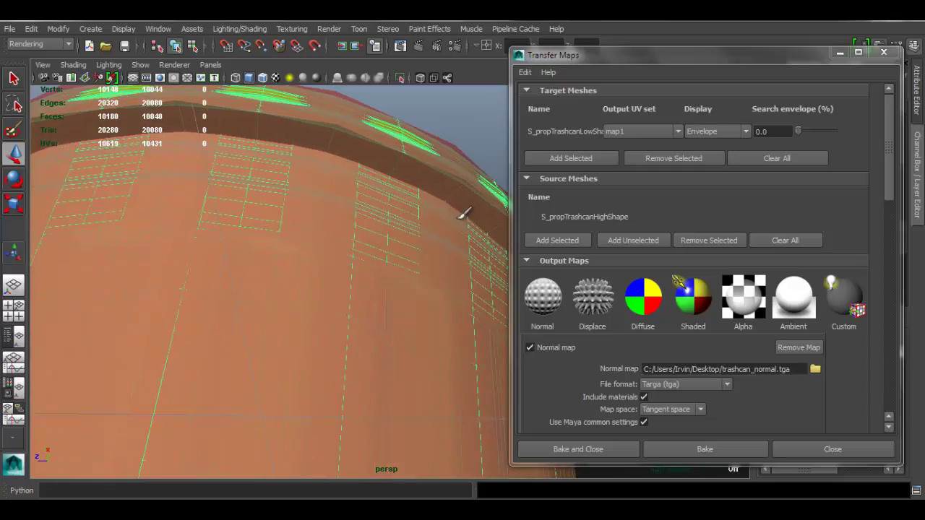
alt+drag(481, 169, 357, 335)
alt+middle_drag(357, 335, 275, 231)
alt+right_drag(274, 231, 376, 311)
alt+drag(374, 313, 458, 281)
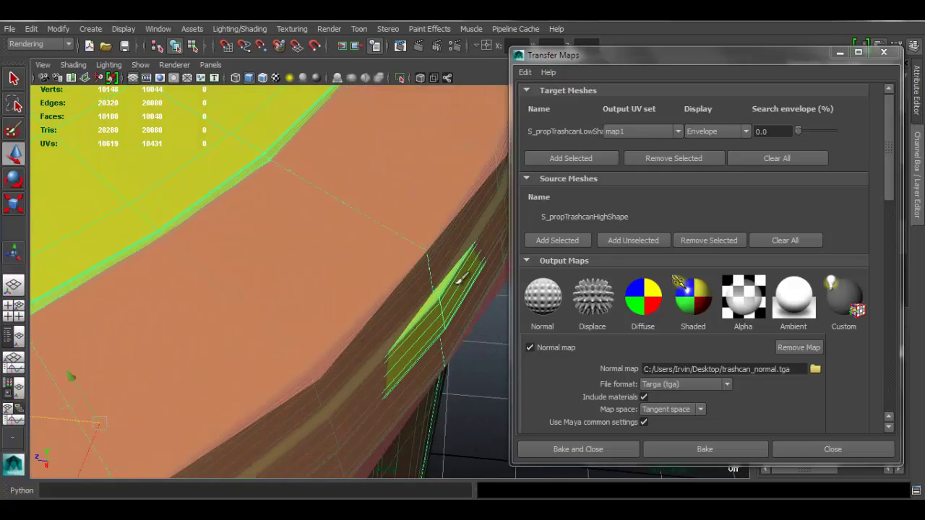
alt+drag(390, 312, 310, 239)
alt+drag(340, 273, 345, 211)
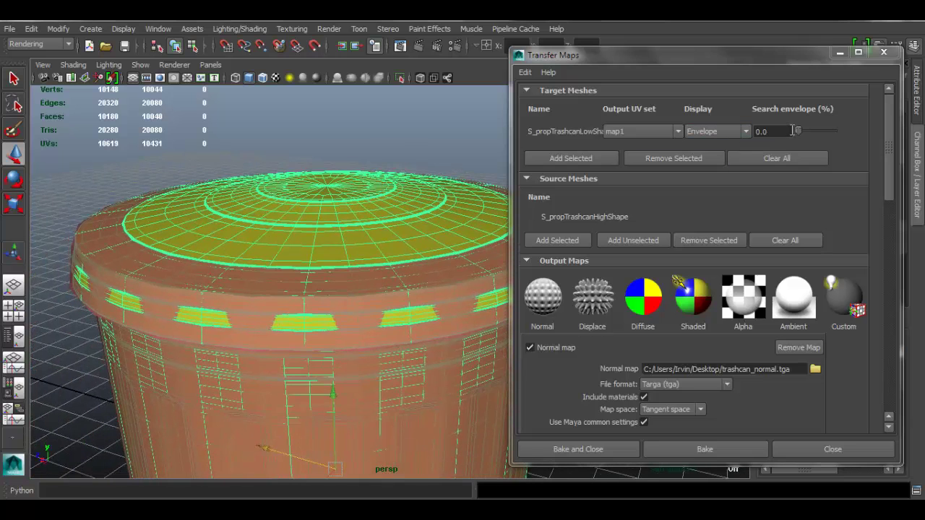
Set the low-poly target's search envelope to 1% and check its coverage around the lid rim.
drag(785, 132, 737, 130)
text(1)
key(Return)
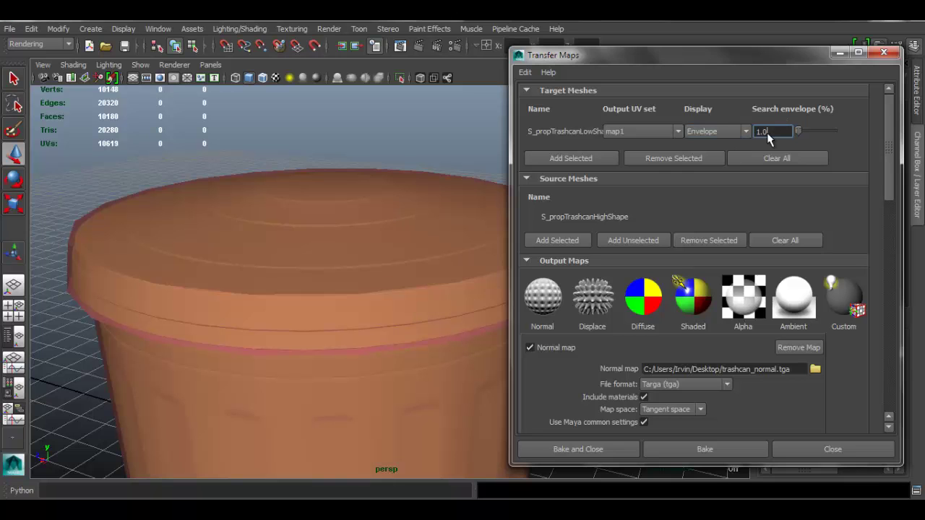
alt+middle_drag(379, 201, 381, 201)
alt+drag(381, 202, 424, 289)
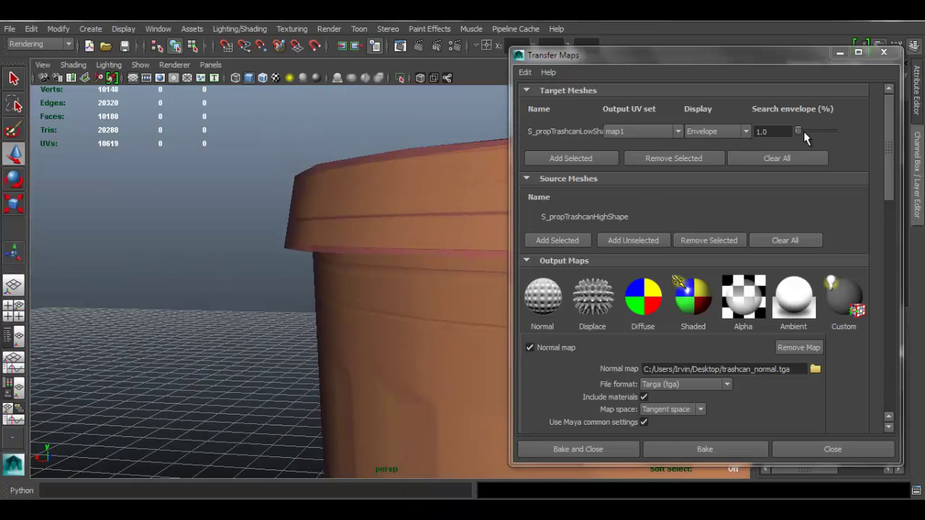
Try a much larger search envelope of 11.5% and inspect it around the whole can.
drag(800, 130, 799, 132)
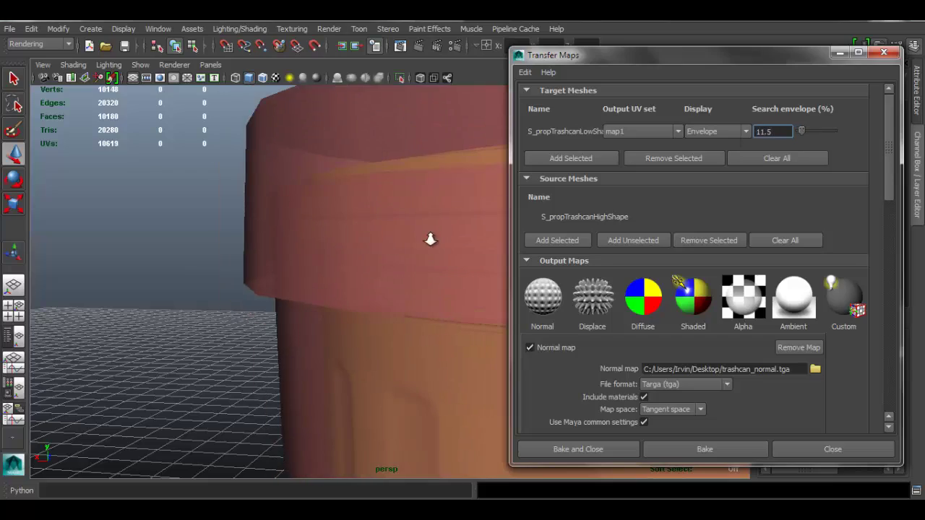
alt+drag(393, 280, 395, 217)
alt+drag(403, 179, 358, 268)
Set the search envelope to 1.1% and check that it encloses the high-poly can.
click(782, 133)
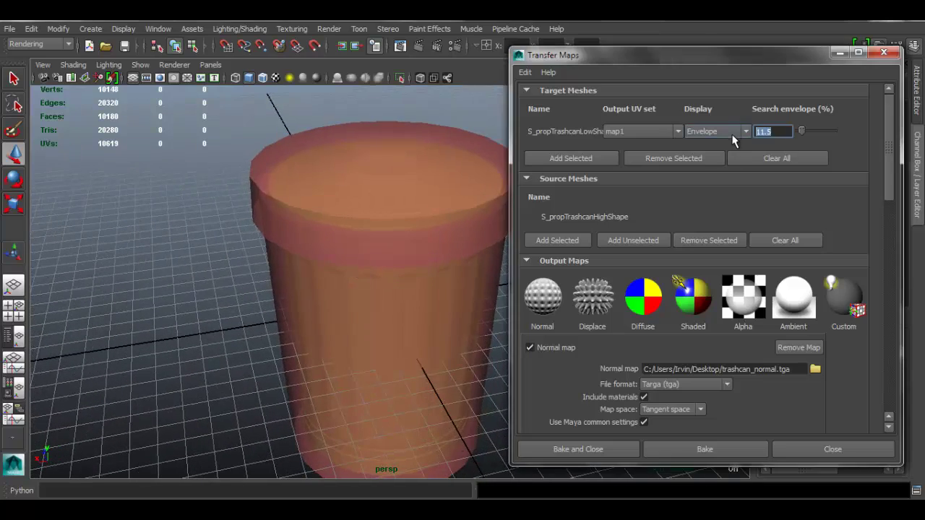
key(Return)
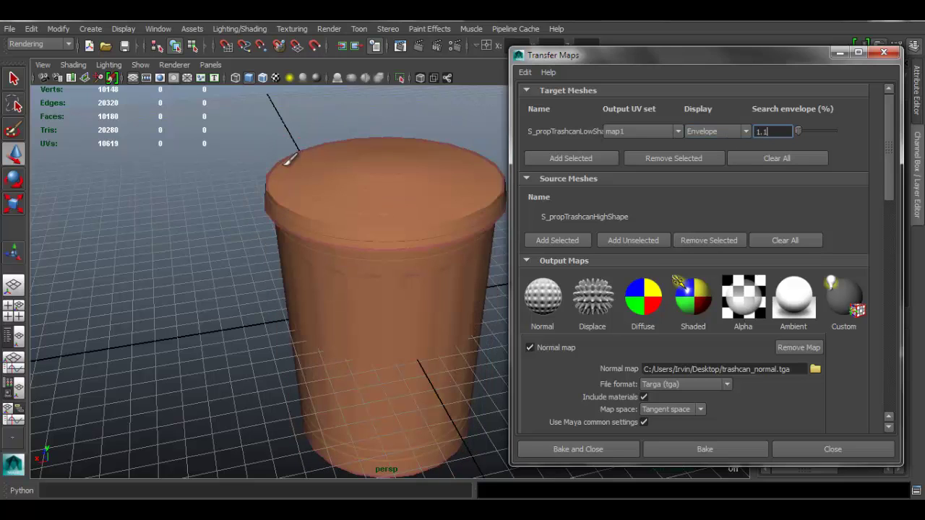
alt+right_drag(288, 159, 412, 281)
alt+middle_drag(413, 280, 360, 281)
alt+drag(360, 281, 369, 269)
Try a search envelope of 0.1%, set it back to 1.1% and inspect the whole can.
click(777, 131)
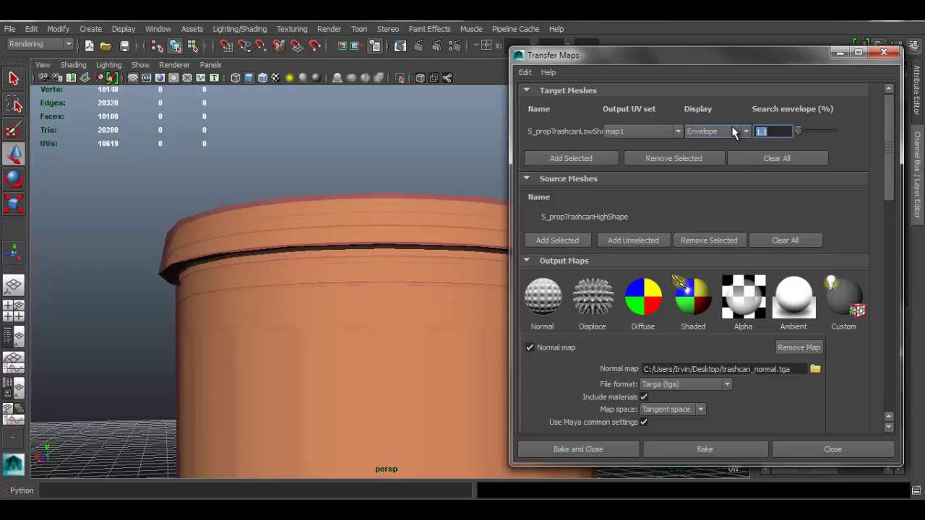
key(Return)
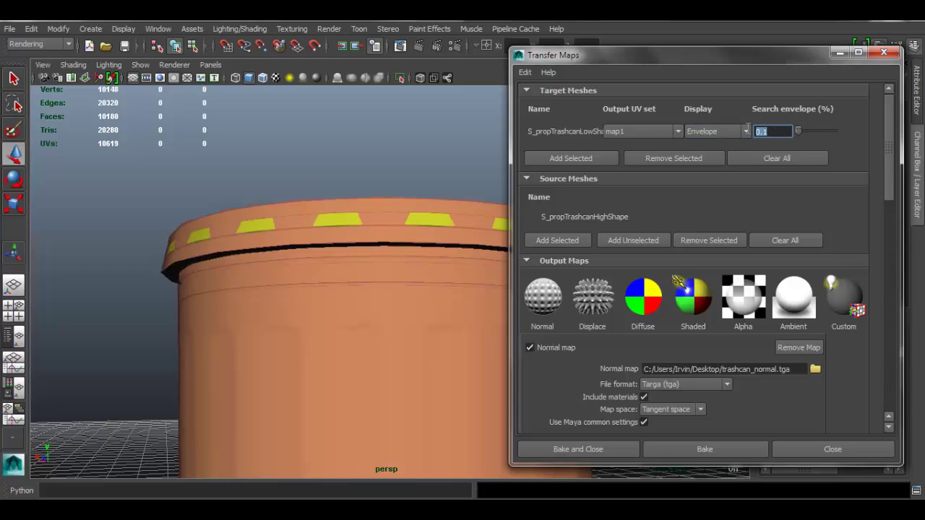
text(1.1)
key(Return)
alt+drag(383, 200, 401, 267)
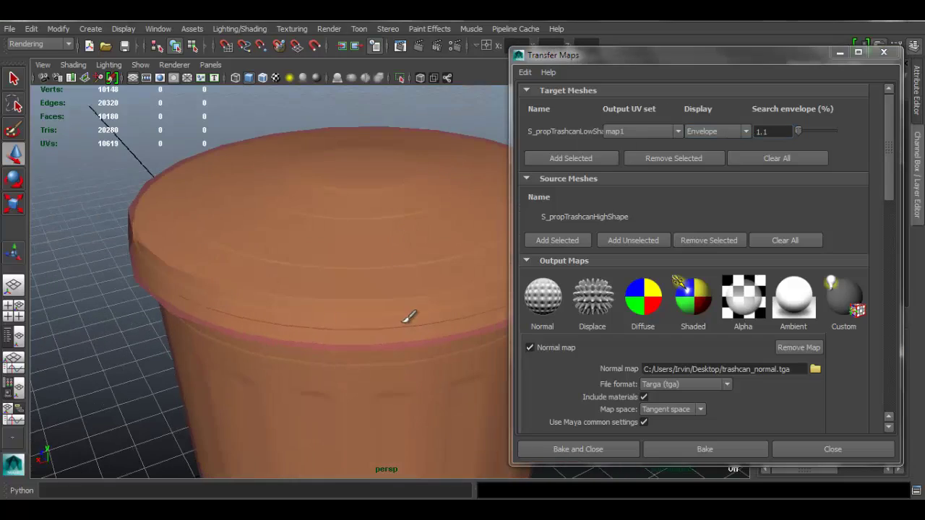
alt+drag(409, 317, 378, 252)
alt+middle_drag(378, 252, 378, 255)
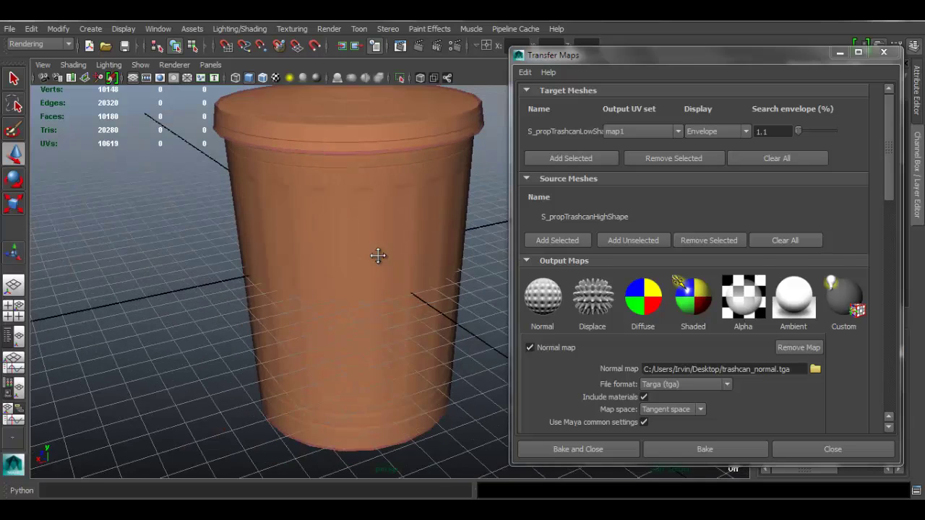
alt+right_drag(378, 255, 390, 255)
Return the low-poly target's display to Mesh and reposition the Transfer Maps window with its advanced options in view.
drag(891, 117, 728, 120)
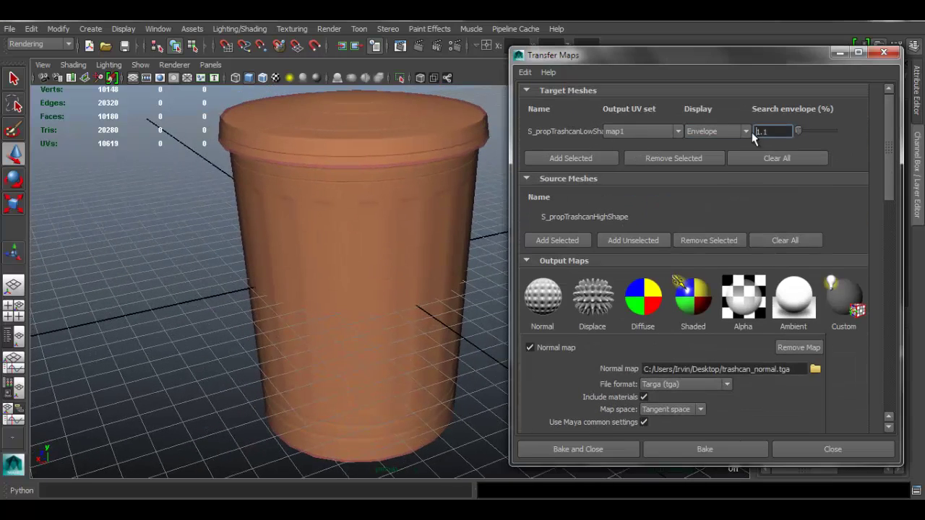
click(715, 132)
click(707, 144)
drag(888, 148, 891, 387)
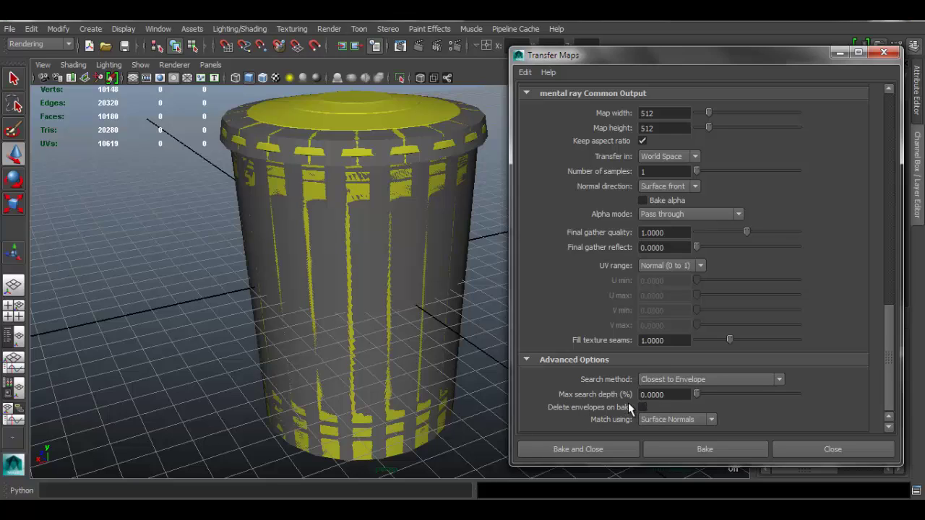
drag(602, 68, 577, 50)
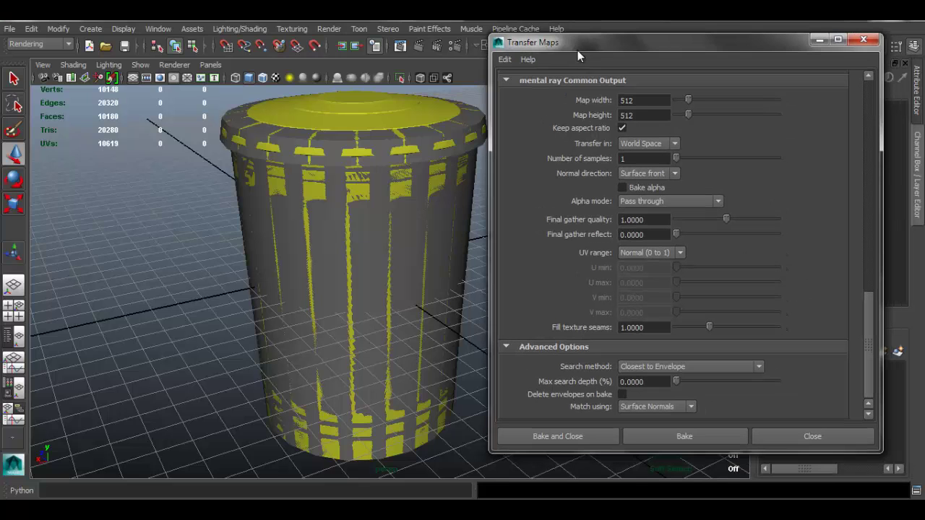
Save the scene and bake the normal and diffuse maps, keeping the Transfer Maps window open.
alt+drag(293, 227, 390, 186)
key(ctrl+s)
key(Return)
mouse_move(867, 339)
mouse_down()
mouse_move(867, 117)
mouse_move(867, 345)
mouse_up()
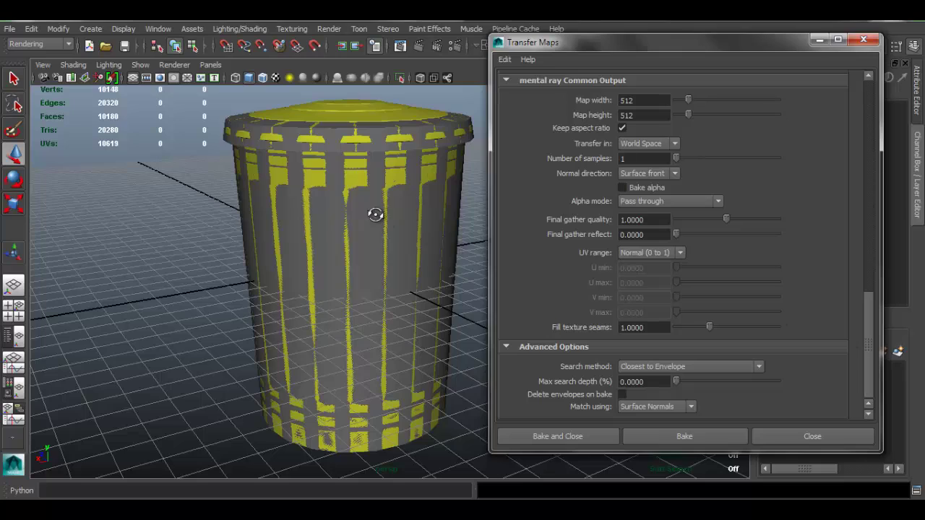
alt+drag(373, 213, 363, 229)
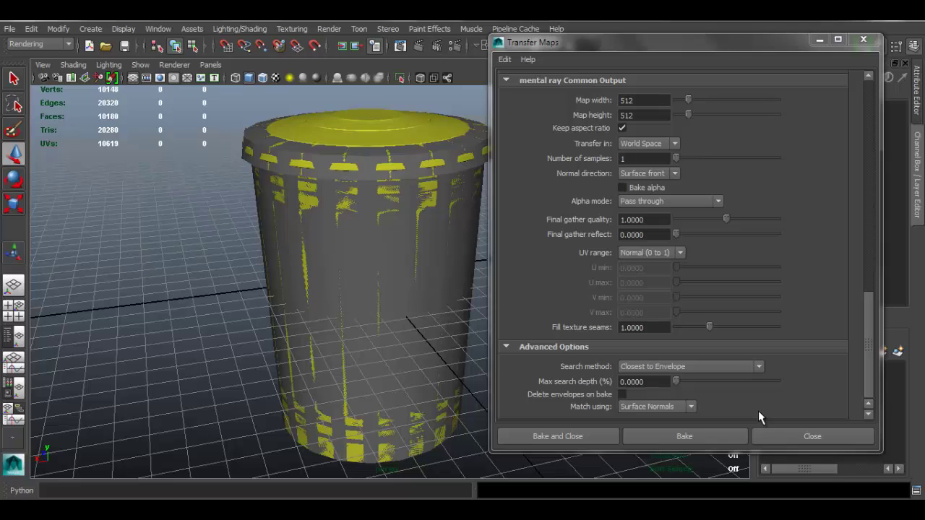
click(699, 437)
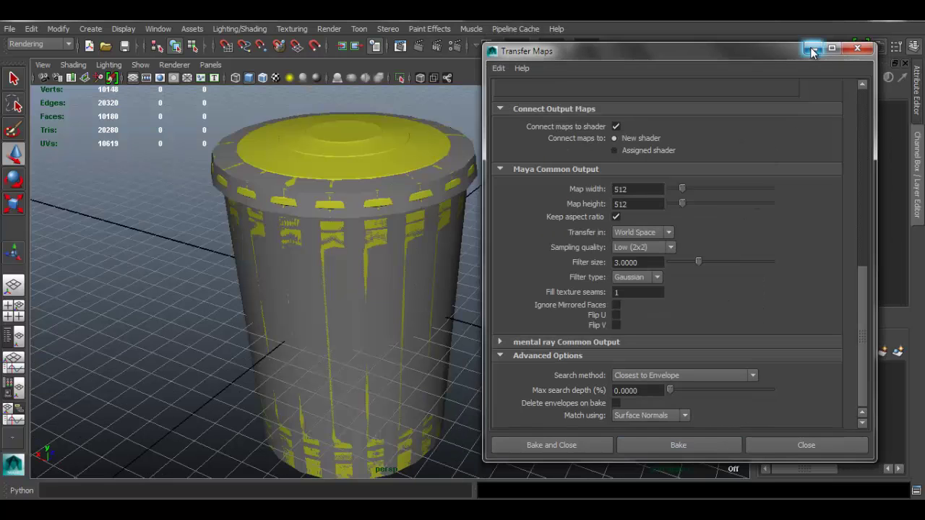
Minimize the Transfer Maps window and move the low-poly can along X to about 80.6, beside the high-poly can.
click(813, 48)
alt+middle_drag(472, 209, 506, 215)
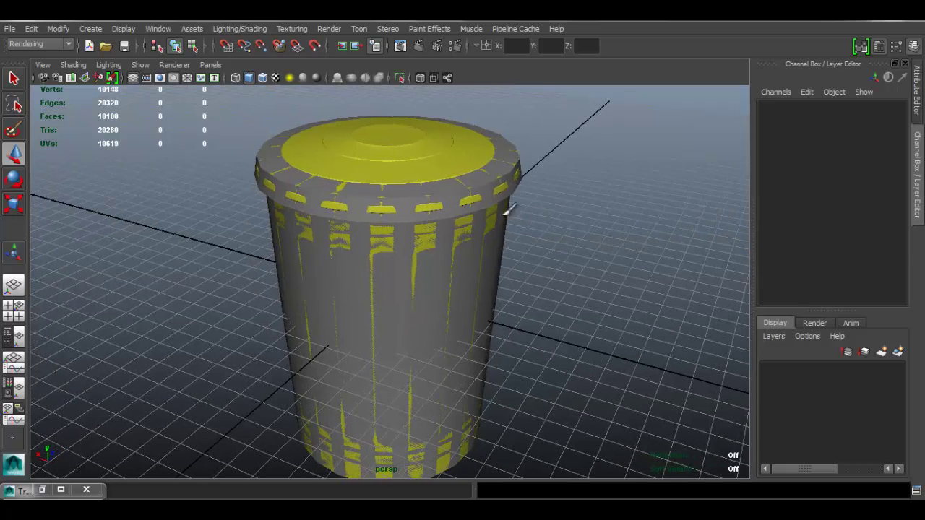
click(488, 250)
alt+drag(372, 239, 437, 271)
drag(367, 277, 22, 208)
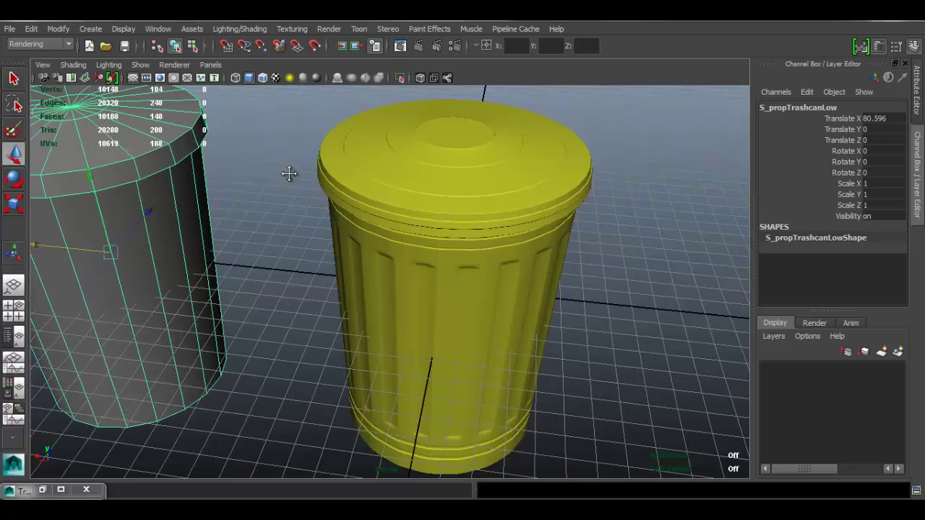
alt+middle_drag(291, 174, 503, 260)
click(435, 178)
Turn on textured display in the perspective view and compare the low-poly can with the high-poly one.
alt+drag(440, 173, 408, 231)
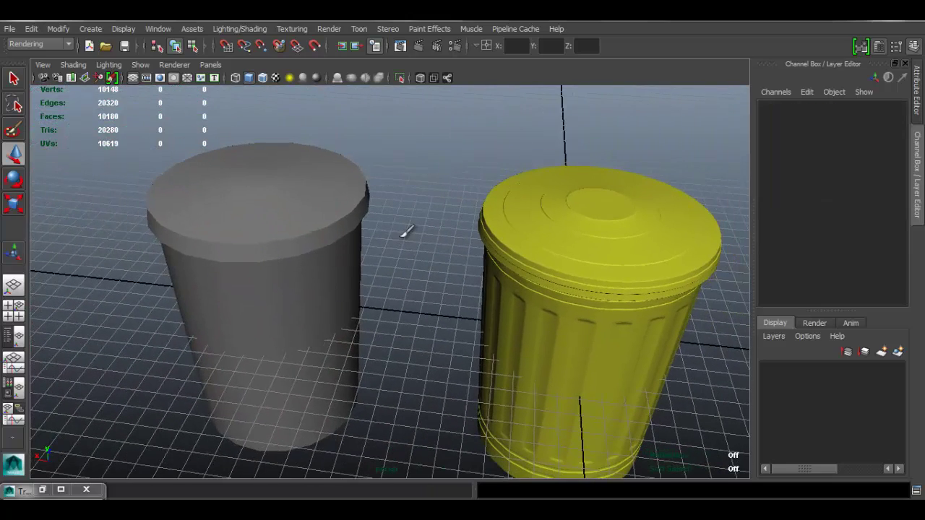
alt+drag(367, 210, 401, 172)
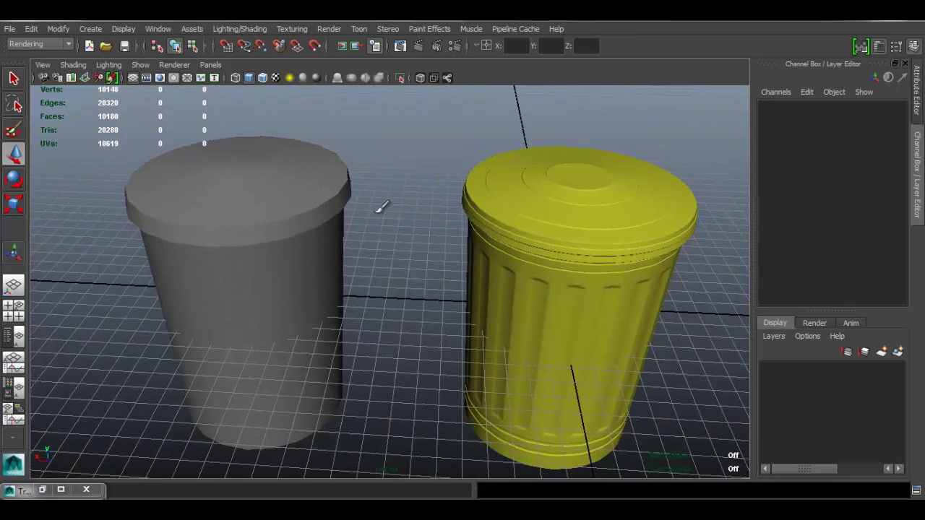
mouse_move(381, 207)
alt+mouse_down()
mouse_move(371, 219)
mouse_move(367, 210)
alt+mouse_up()
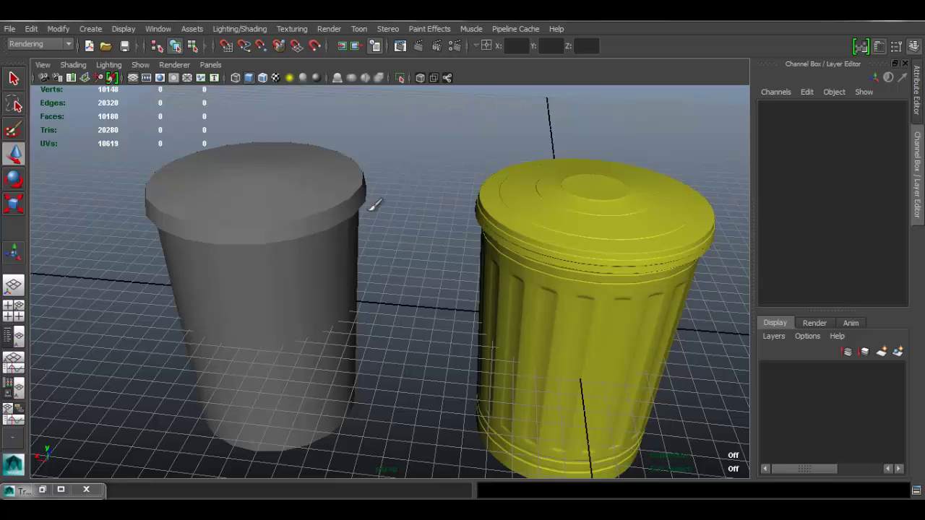
key(6)
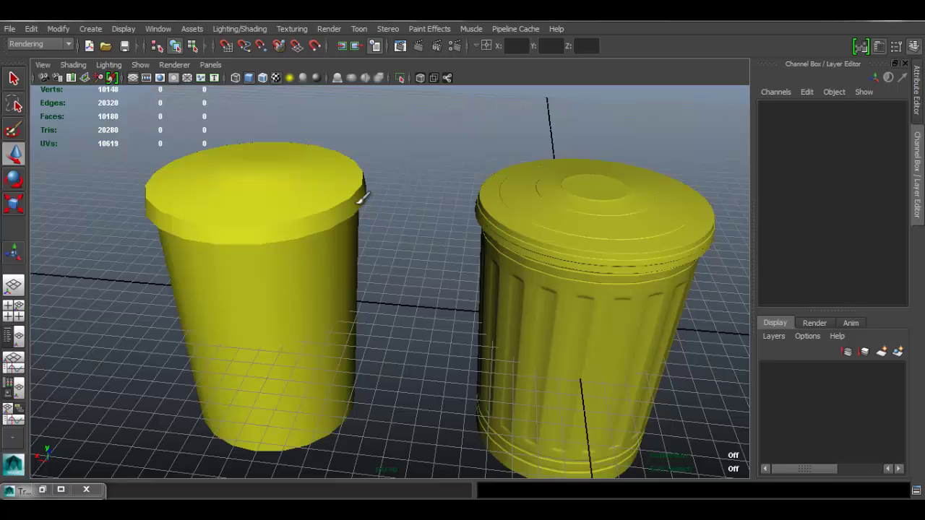
alt+drag(417, 225, 462, 211)
alt+drag(344, 199, 532, 247)
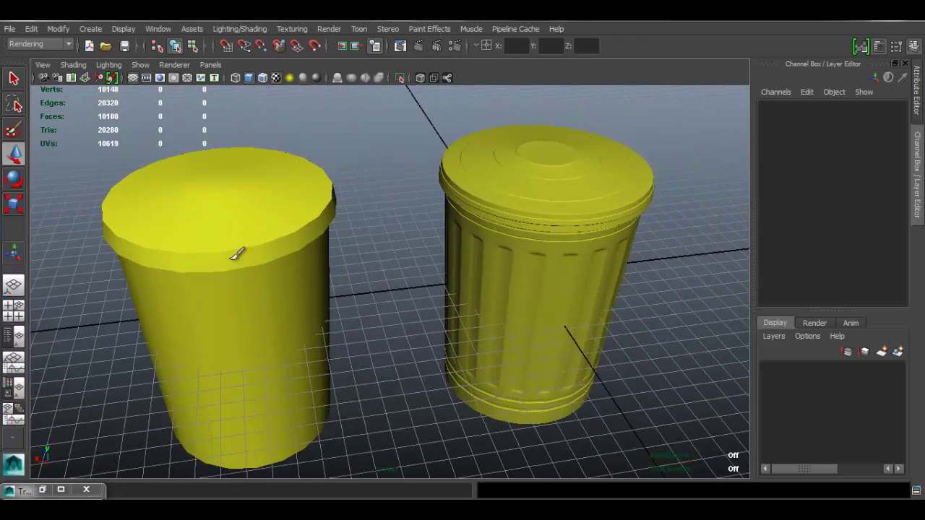
alt+drag(239, 253, 318, 194)
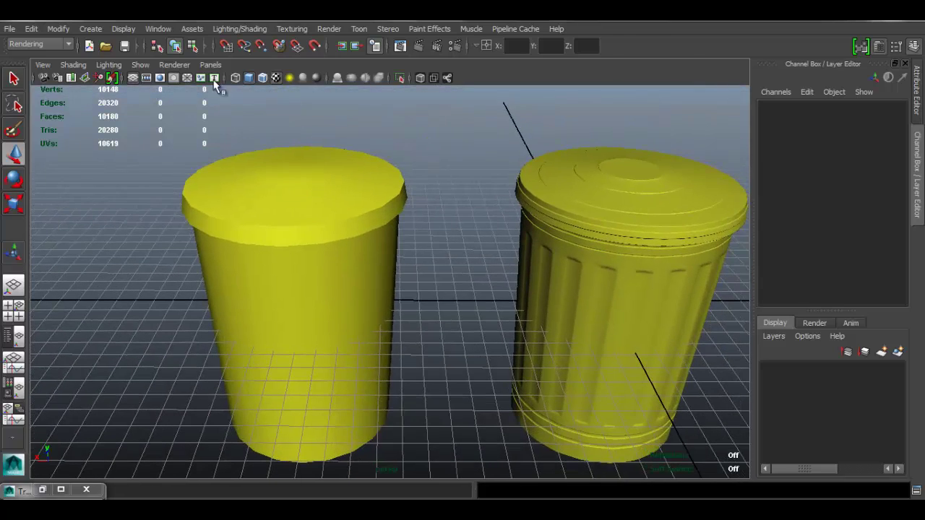
Switch the viewport renderer to High Quality Rendering and compare the baked normal map with the high-poly can.
click(174, 65)
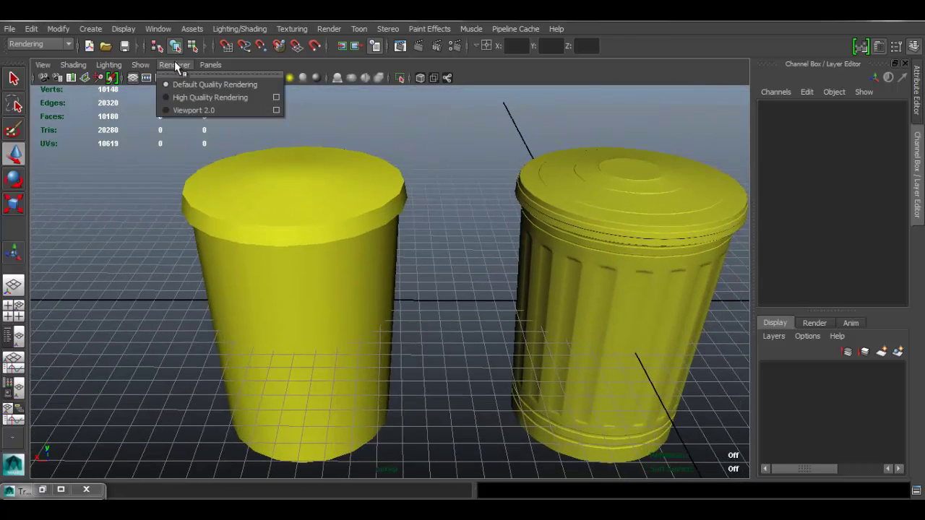
click(183, 99)
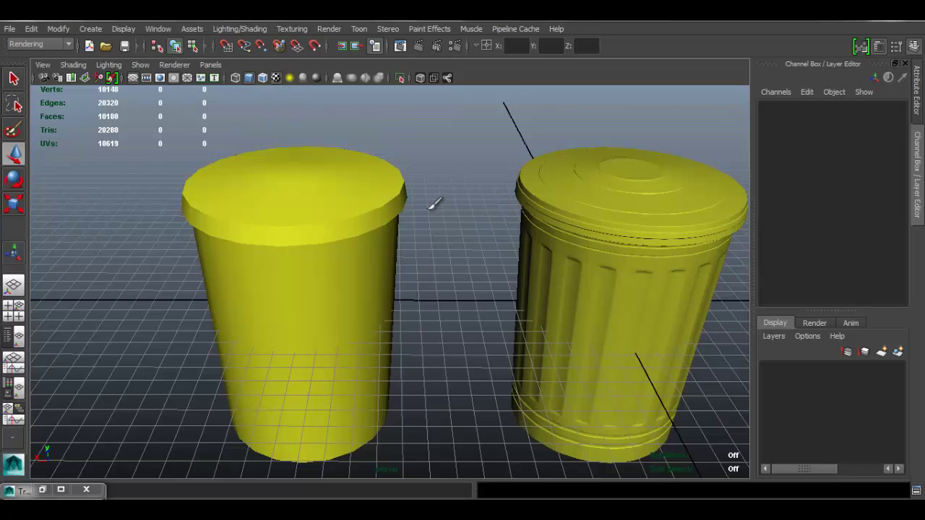
alt+drag(443, 206, 448, 186)
alt+drag(406, 256, 402, 235)
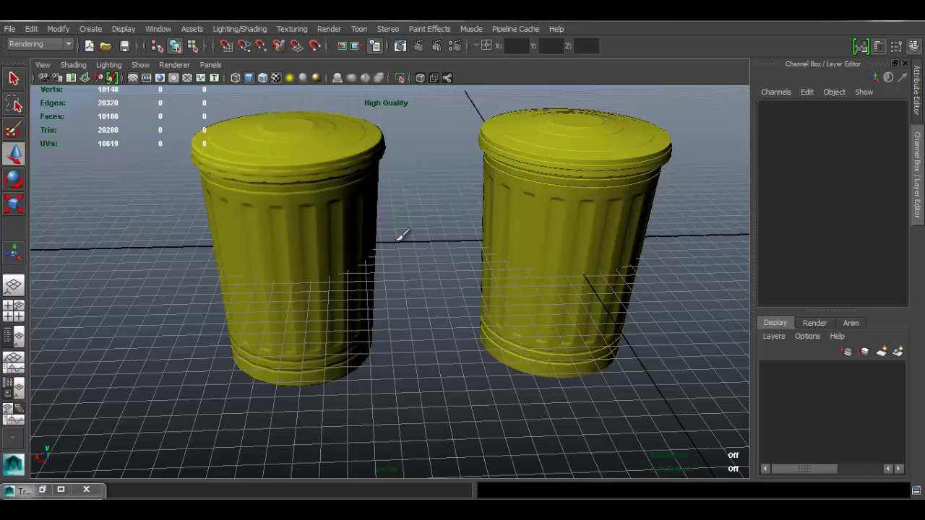
alt+middle_drag(409, 236, 477, 254)
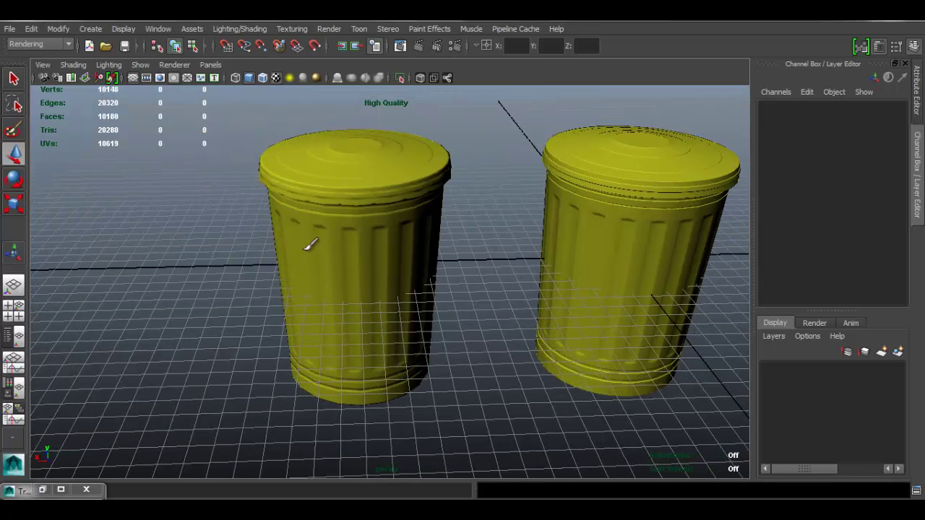
Inspect the baked normal map on the low-poly can's body, from the underside of the lid rim to the base bands.
alt+drag(374, 392, 309, 230)
alt+right_drag(306, 232, 521, 325)
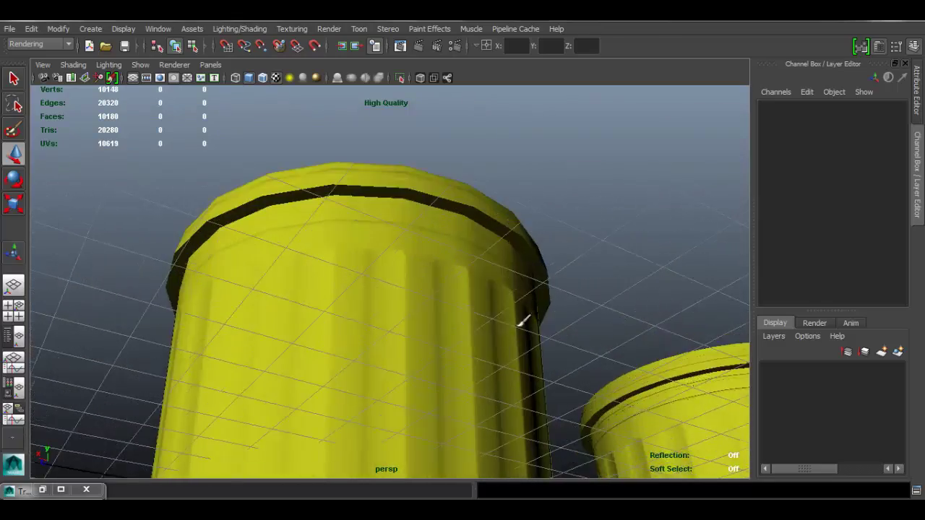
alt+drag(520, 325, 462, 379)
alt+middle_drag(568, 262, 636, 292)
alt+middle_drag(357, 198, 449, 155)
alt+middle_drag(443, 289, 468, 202)
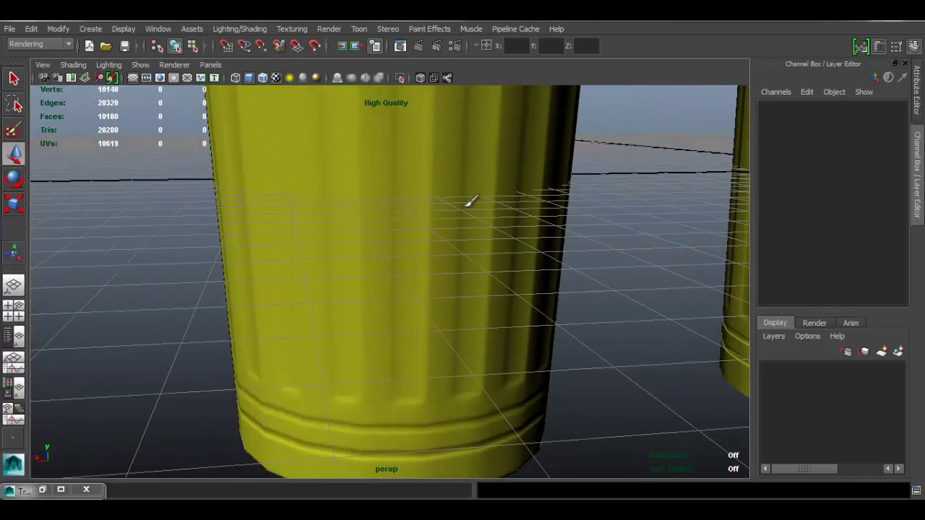
alt+middle_drag(372, 238, 355, 190)
mouse_move(516, 281)
alt+middle_down()
mouse_move(403, 256)
mouse_move(340, 256)
alt+middle_up()
alt+middle_drag(408, 272, 505, 281)
alt+middle_drag(400, 176, 476, 282)
alt+middle_drag(483, 180, 512, 264)
mouse_move(509, 227)
alt+middle_down()
mouse_move(481, 279)
mouse_move(486, 329)
alt+middle_up()
Examine the baked concentric rings on top of the low-poly can's lid up close.
alt+drag(486, 299, 499, 354)
alt+middle_drag(434, 185, 444, 278)
alt+right_drag(445, 275, 573, 295)
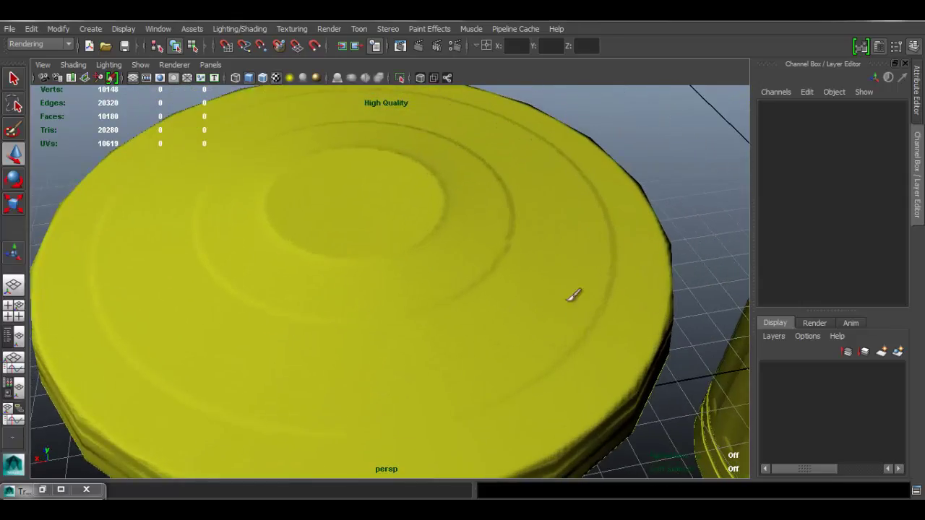
alt+drag(574, 295, 489, 209)
alt+middle_drag(489, 209, 275, 167)
alt+drag(275, 167, 429, 285)
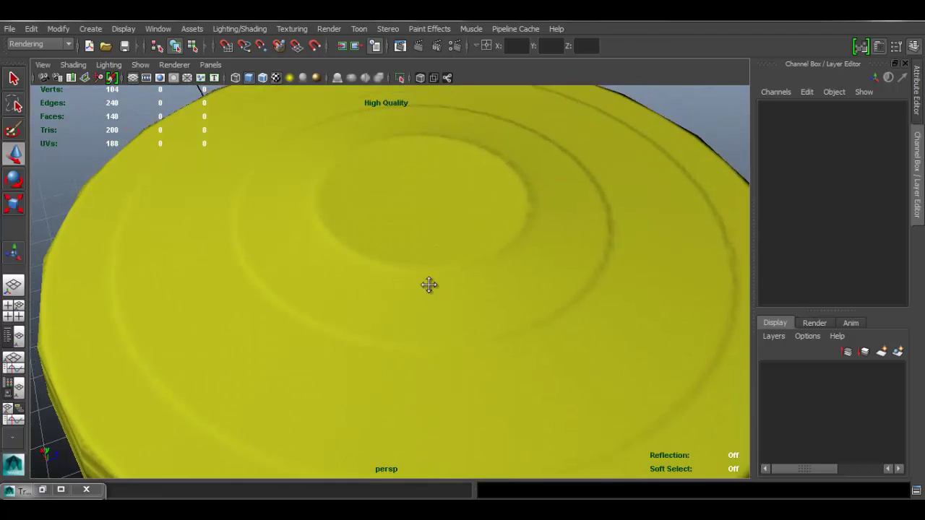
alt+right_drag(429, 284, 519, 249)
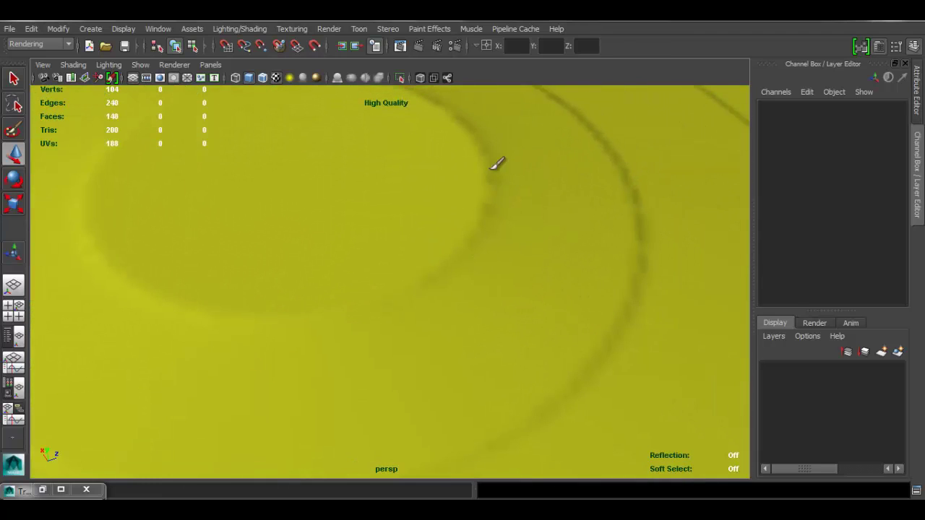
alt+right_drag(409, 265, 444, 243)
alt+drag(444, 243, 355, 236)
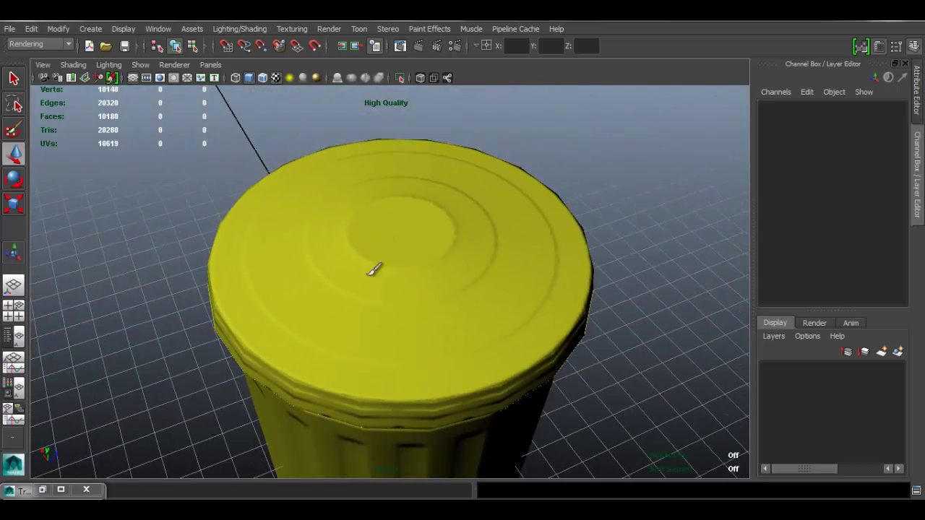
alt+drag(437, 276, 423, 260)
alt+middle_drag(416, 277, 439, 228)
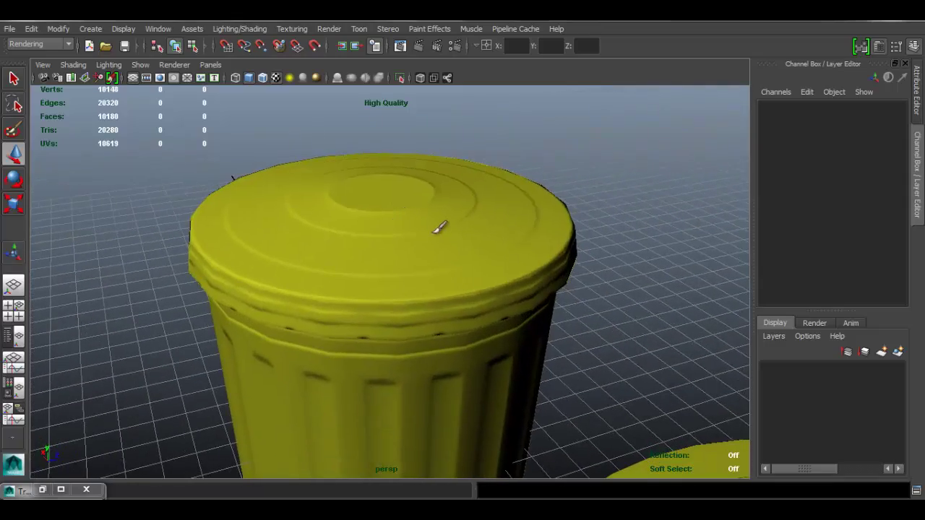
Examine the baked detail around the low-poly can's lid rim and the upper ends of its ribs.
alt+right_drag(483, 257, 319, 225)
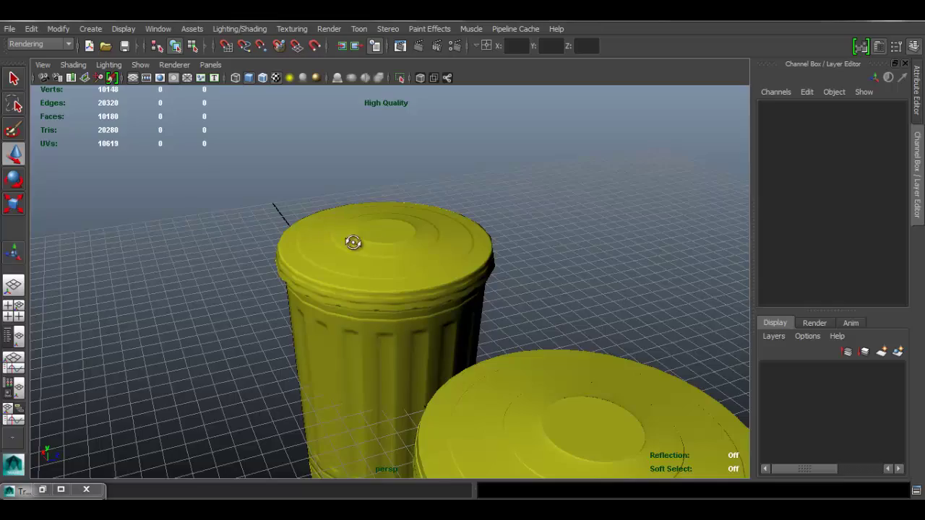
alt+drag(353, 241, 405, 254)
alt+middle_drag(279, 264, 316, 241)
alt+right_drag(316, 242, 595, 304)
alt+drag(512, 303, 487, 247)
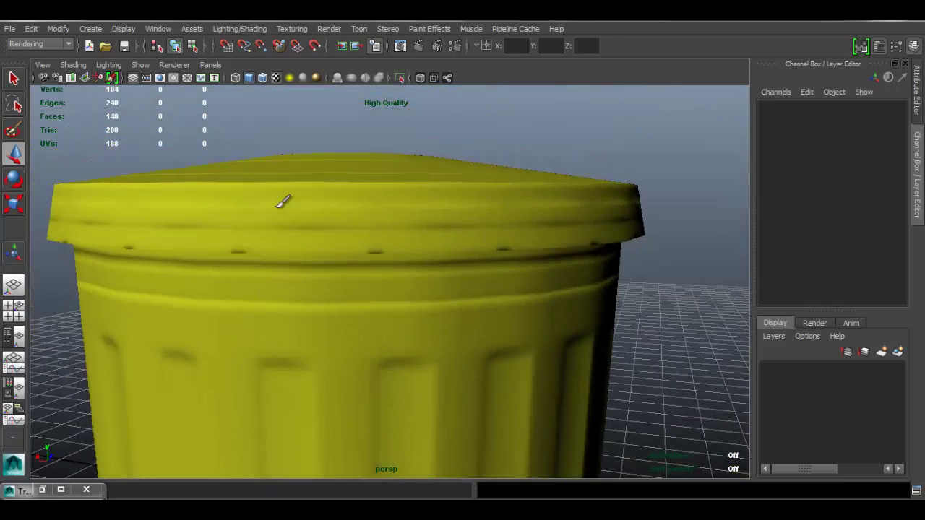
alt+drag(282, 202, 425, 250)
alt+middle_drag(359, 334, 496, 325)
alt+drag(496, 325, 517, 337)
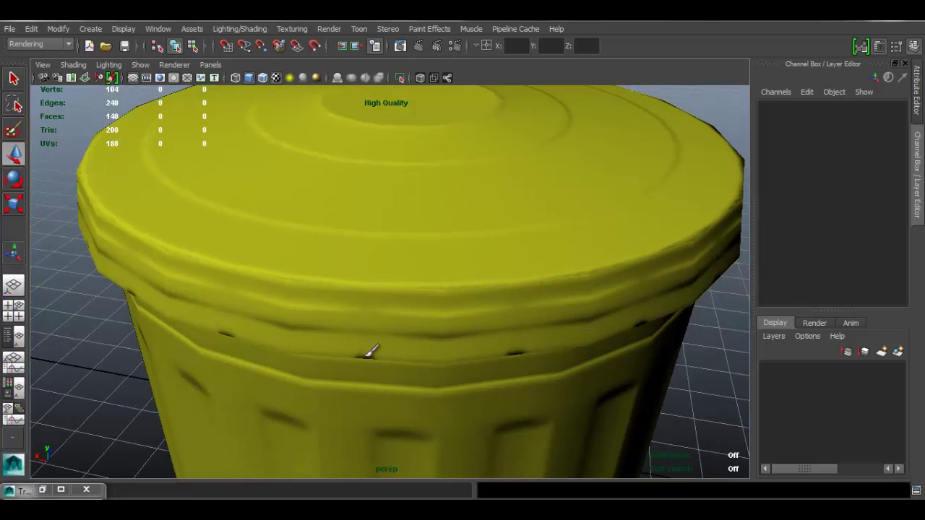
Examine the modelled lid rim of the high-poly can from above and below for comparison with the low-poly can.
scroll(388, 313, down, 6)
alt+middle_drag(494, 294, 277, 274)
alt+right_drag(276, 274, 521, 326)
alt+middle_drag(491, 322, 432, 292)
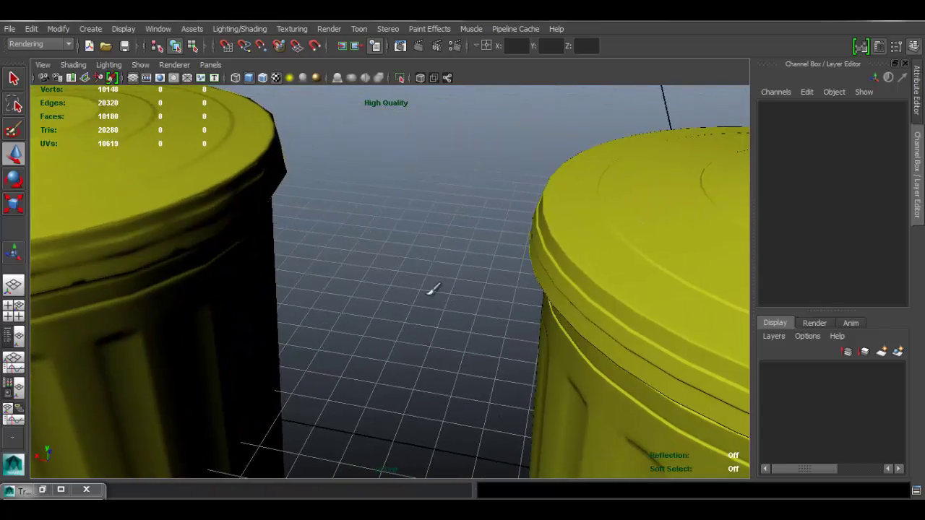
alt+drag(374, 280, 543, 238)
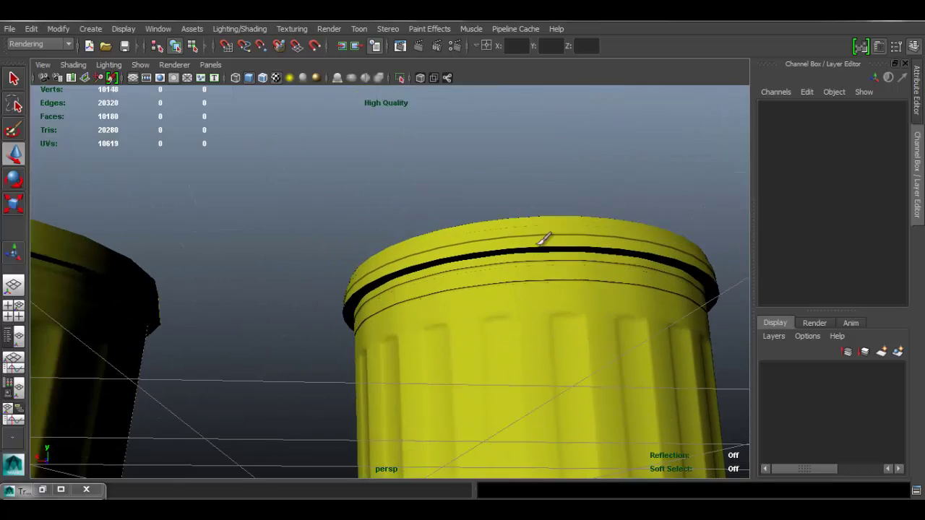
alt+drag(633, 247, 336, 320)
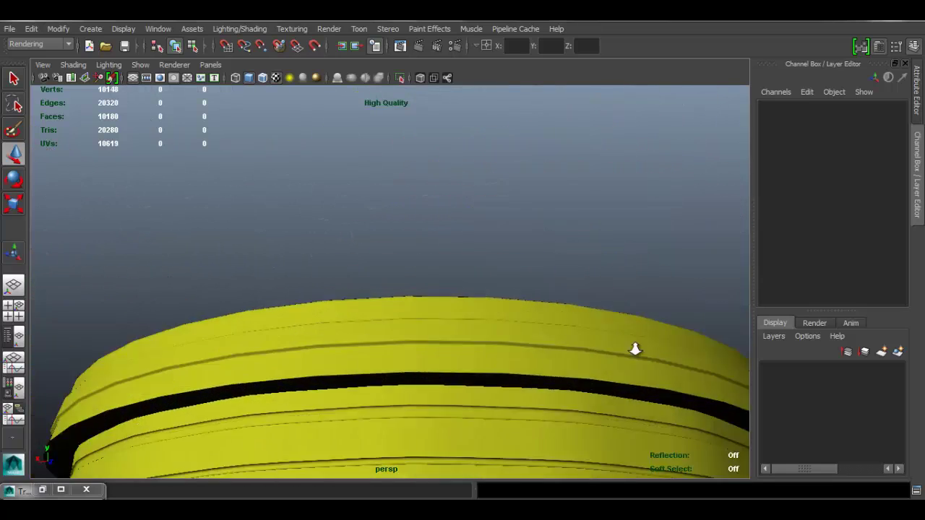
alt+drag(634, 350, 490, 230)
alt+right_drag(567, 217, 180, 241)
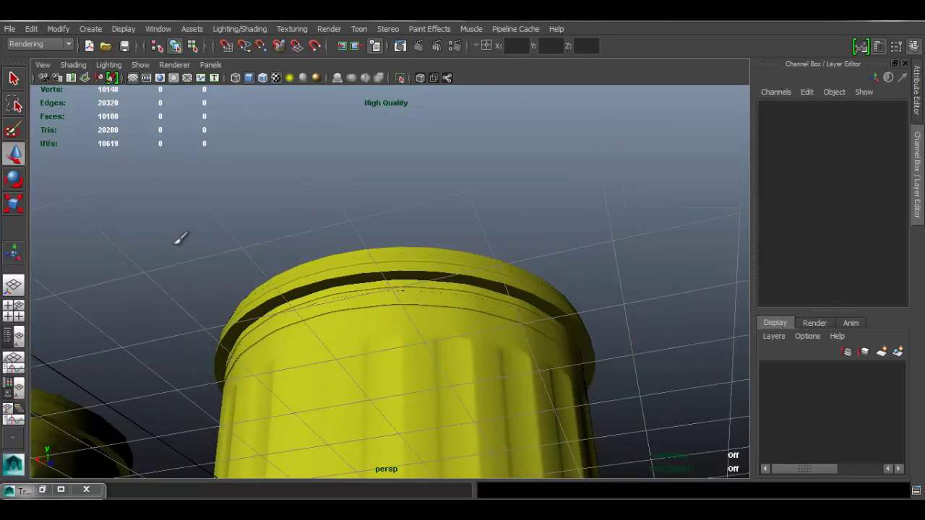
alt+middle_drag(180, 241, 423, 278)
alt+drag(509, 299, 331, 310)
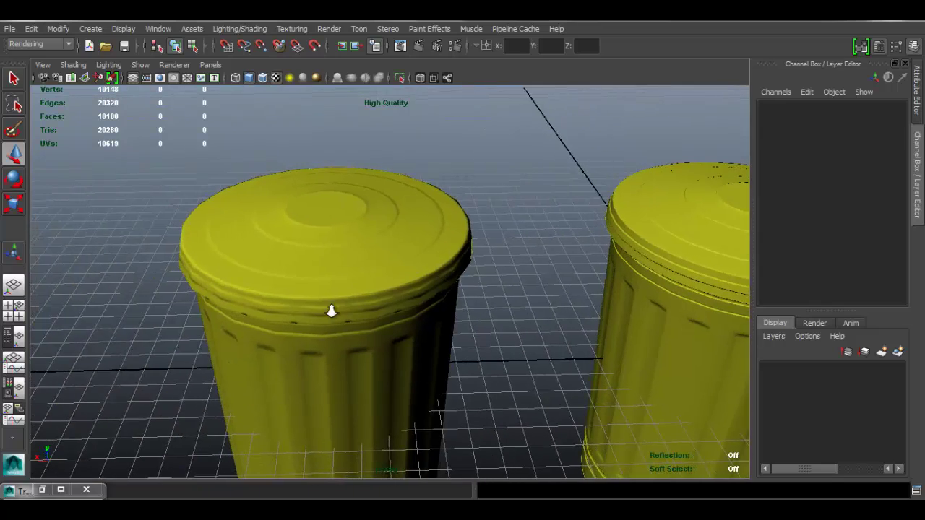
Compare the silhouette of the low-poly can's lid edge with that of the high-poly can.
alt+right_drag(330, 310, 511, 354)
alt+drag(323, 359, 387, 328)
alt+right_drag(594, 291, 482, 239)
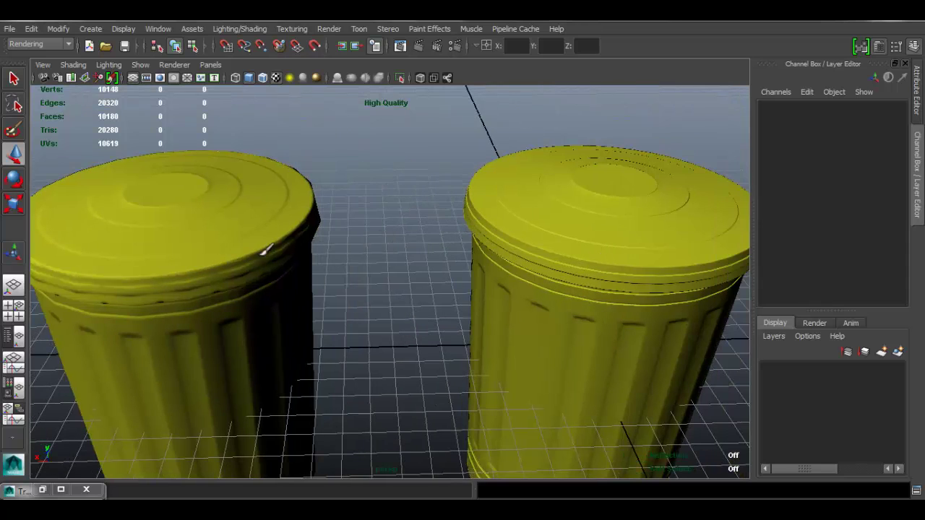
alt+drag(265, 249, 585, 200)
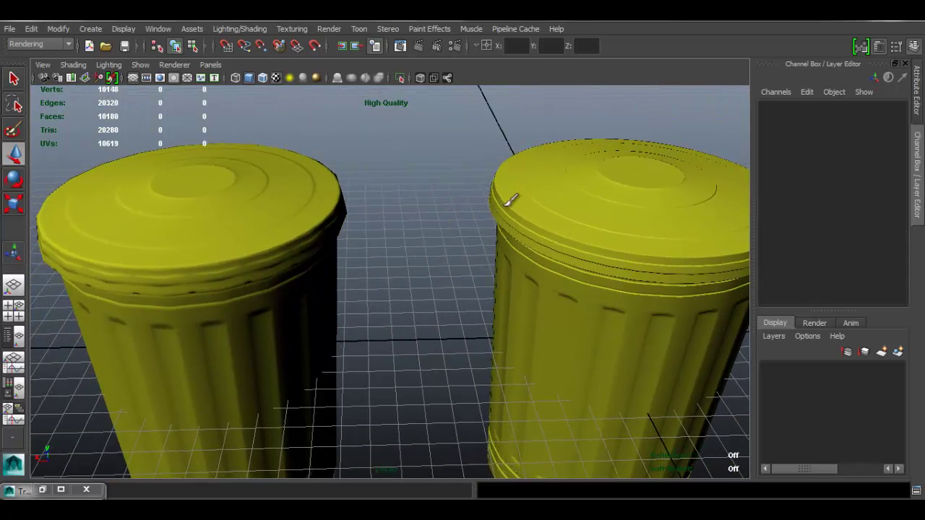
alt+drag(384, 287, 443, 318)
alt+right_drag(444, 318, 473, 323)
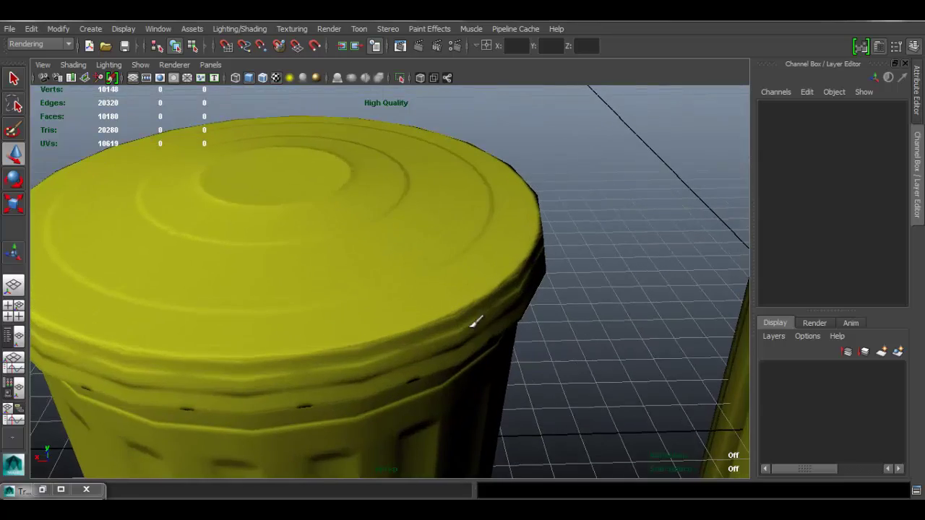
alt+drag(442, 325, 416, 314)
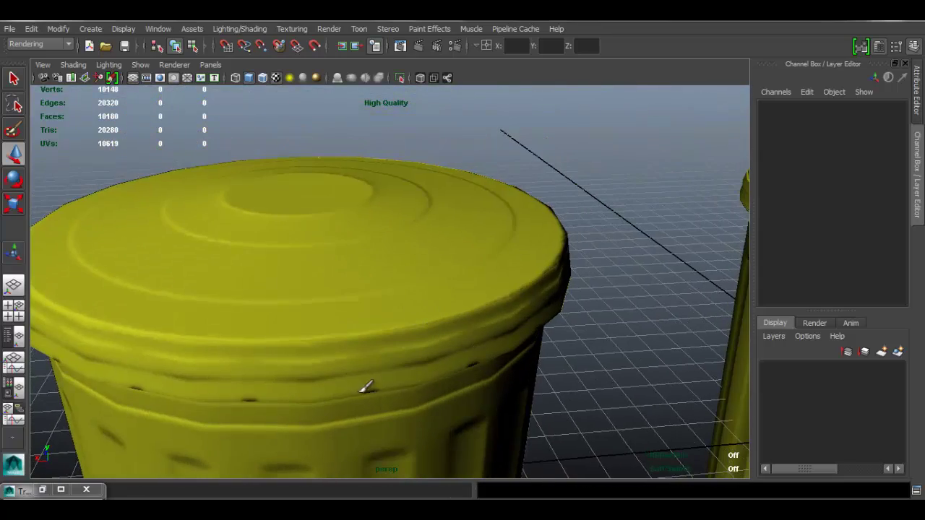
alt+drag(365, 388, 469, 343)
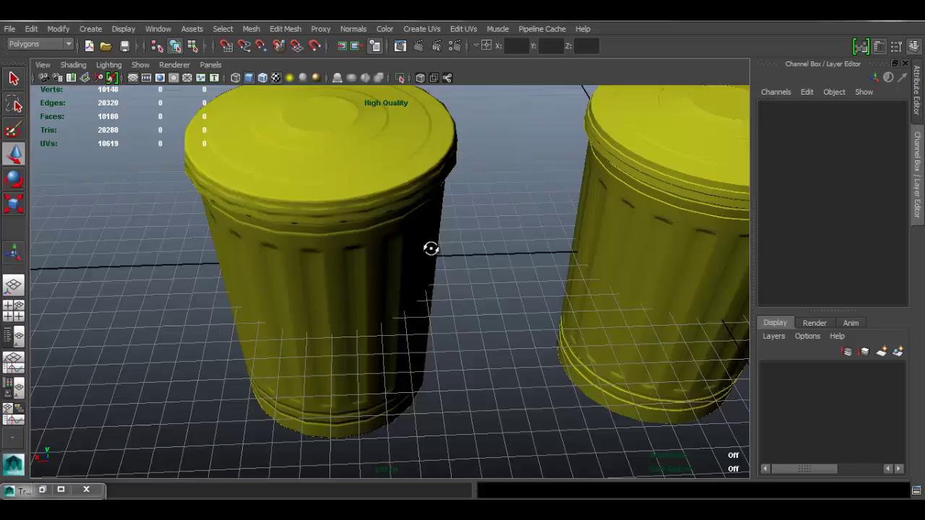
Compare the ribbed bodies of both cans from below, close up and from a distance.
alt+drag(431, 249, 408, 217)
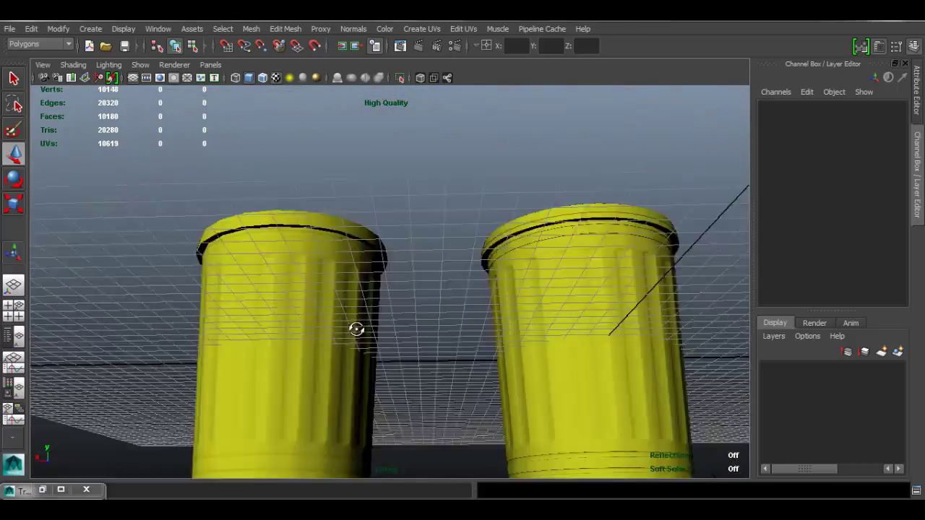
mouse_move(356, 329)
alt+mouse_down()
mouse_move(371, 256)
mouse_move(344, 320)
alt+mouse_up()
alt+right_drag(345, 320, 529, 291)
alt+drag(498, 242, 514, 336)
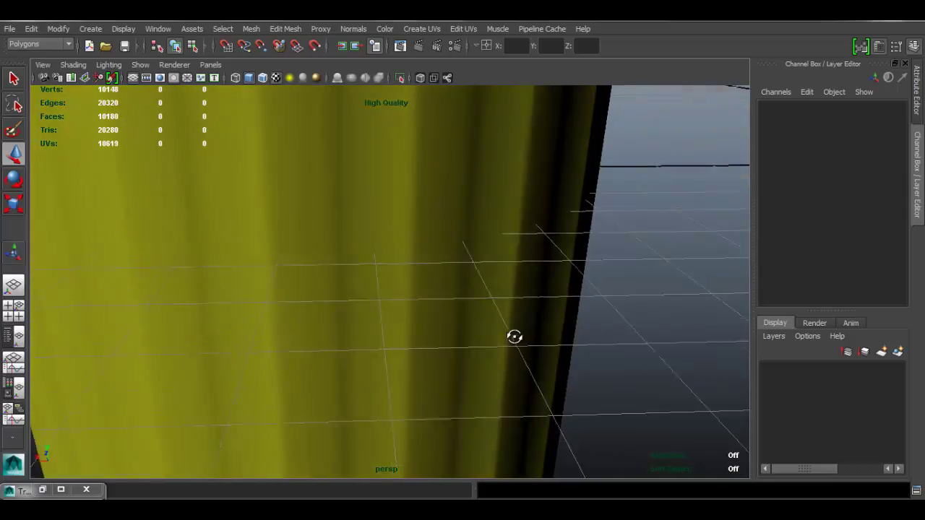
alt+right_drag(433, 252, 371, 212)
alt+drag(372, 212, 384, 227)
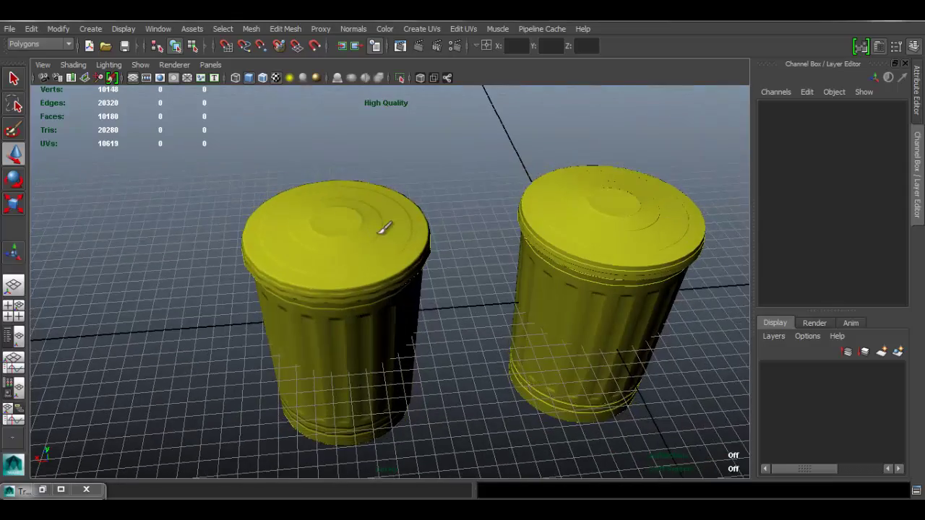
alt+right_drag(383, 227, 396, 245)
alt+drag(396, 246, 498, 227)
alt+right_drag(498, 227, 452, 200)
alt+drag(453, 200, 416, 221)
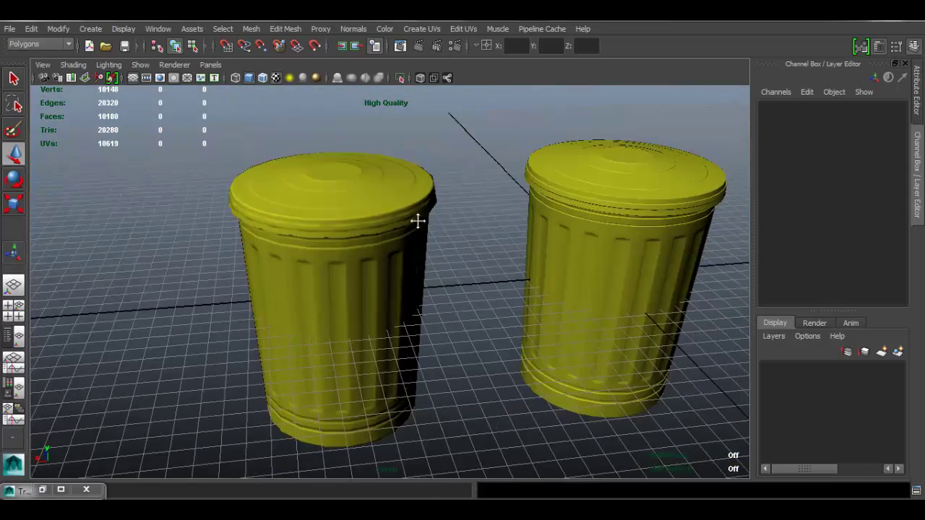
alt+middle_drag(417, 221, 388, 218)
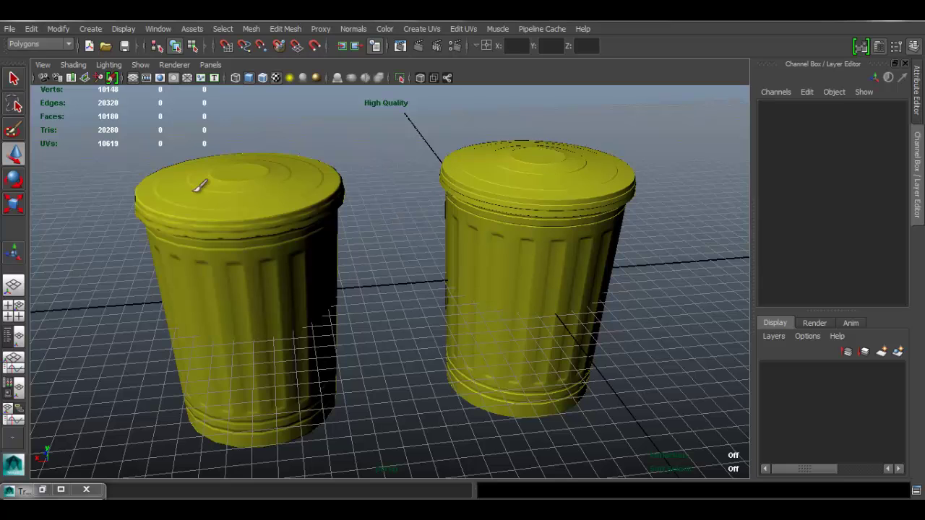
Select the low-poly and high-poly cans in turn to compare their wireframes, clear the selection and review both cans side by side.
click(231, 202)
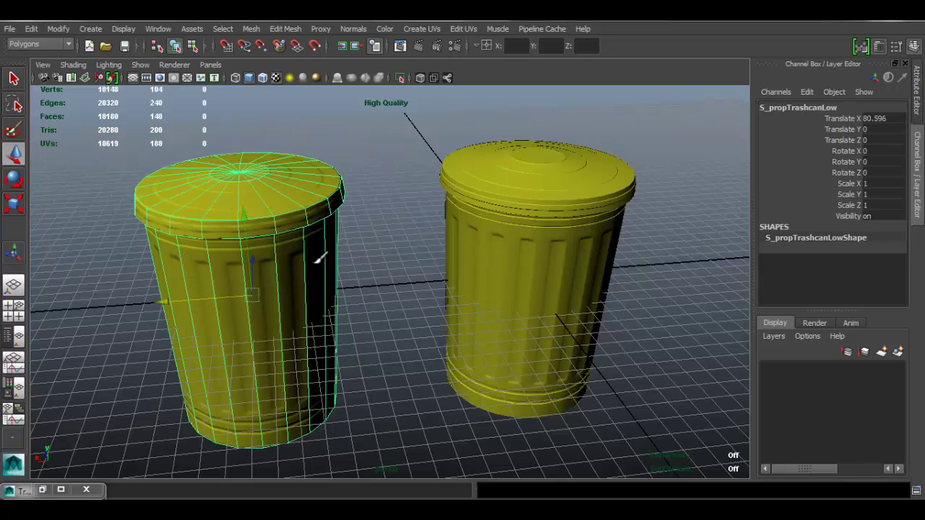
click(576, 239)
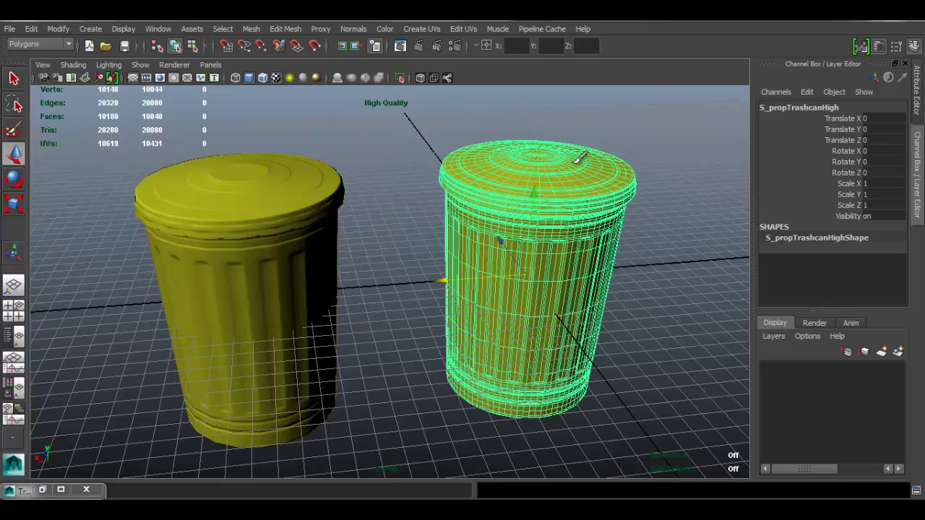
click(277, 232)
click(376, 242)
alt+drag(375, 242, 347, 247)
alt+right_drag(347, 247, 242, 261)
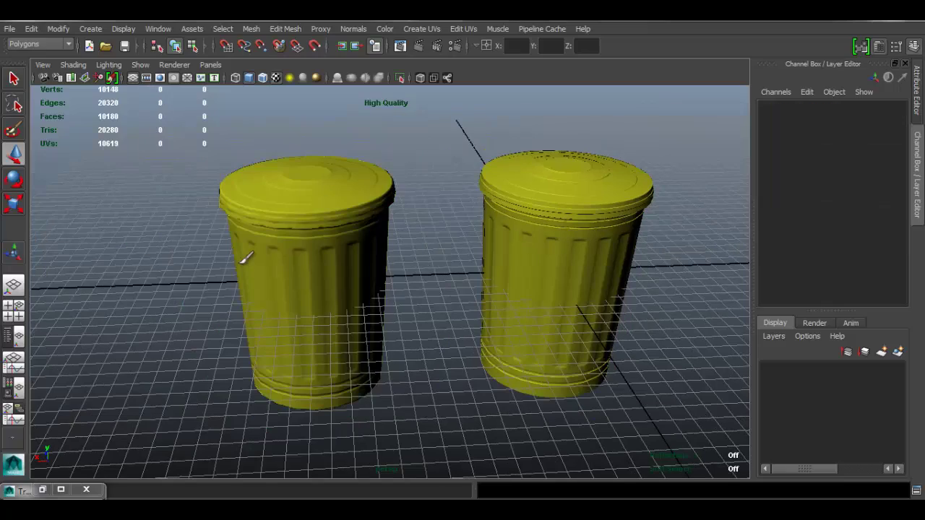
alt+drag(323, 237, 293, 239)
alt+middle_drag(342, 243, 316, 250)
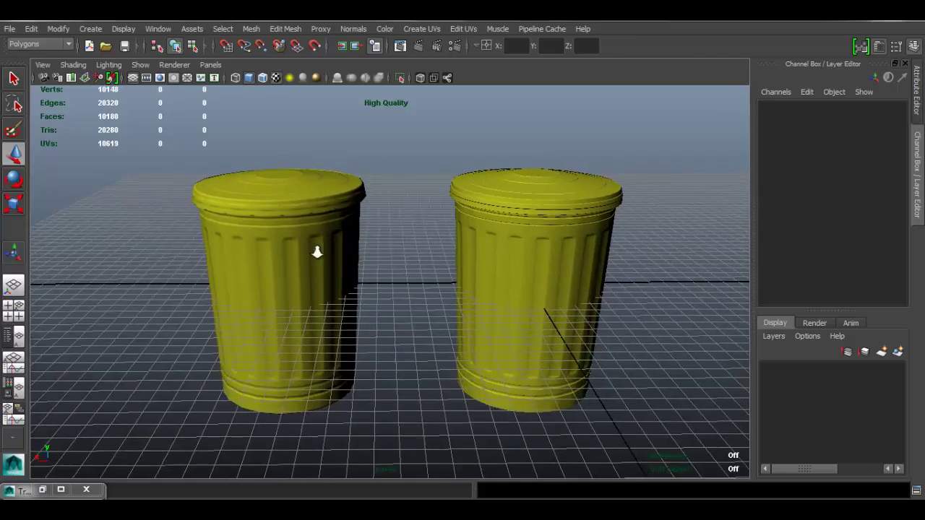
alt+drag(315, 250, 388, 265)
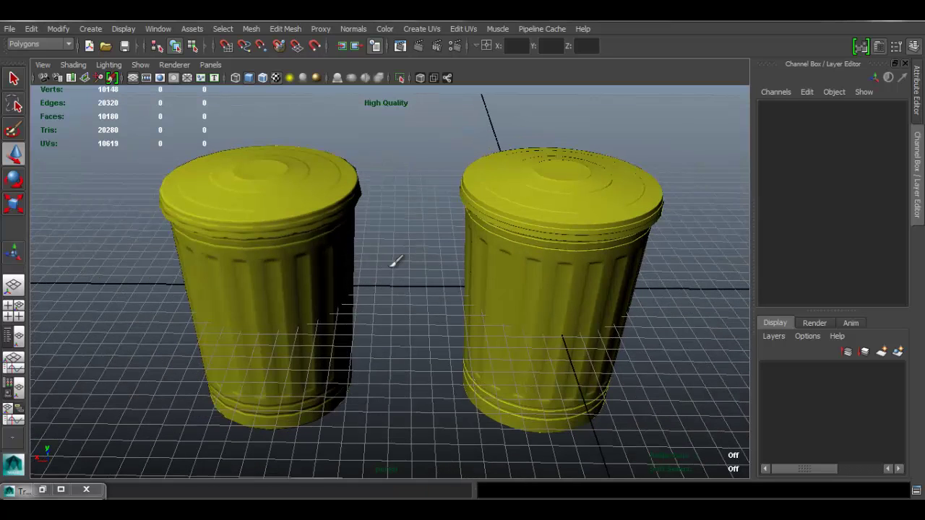